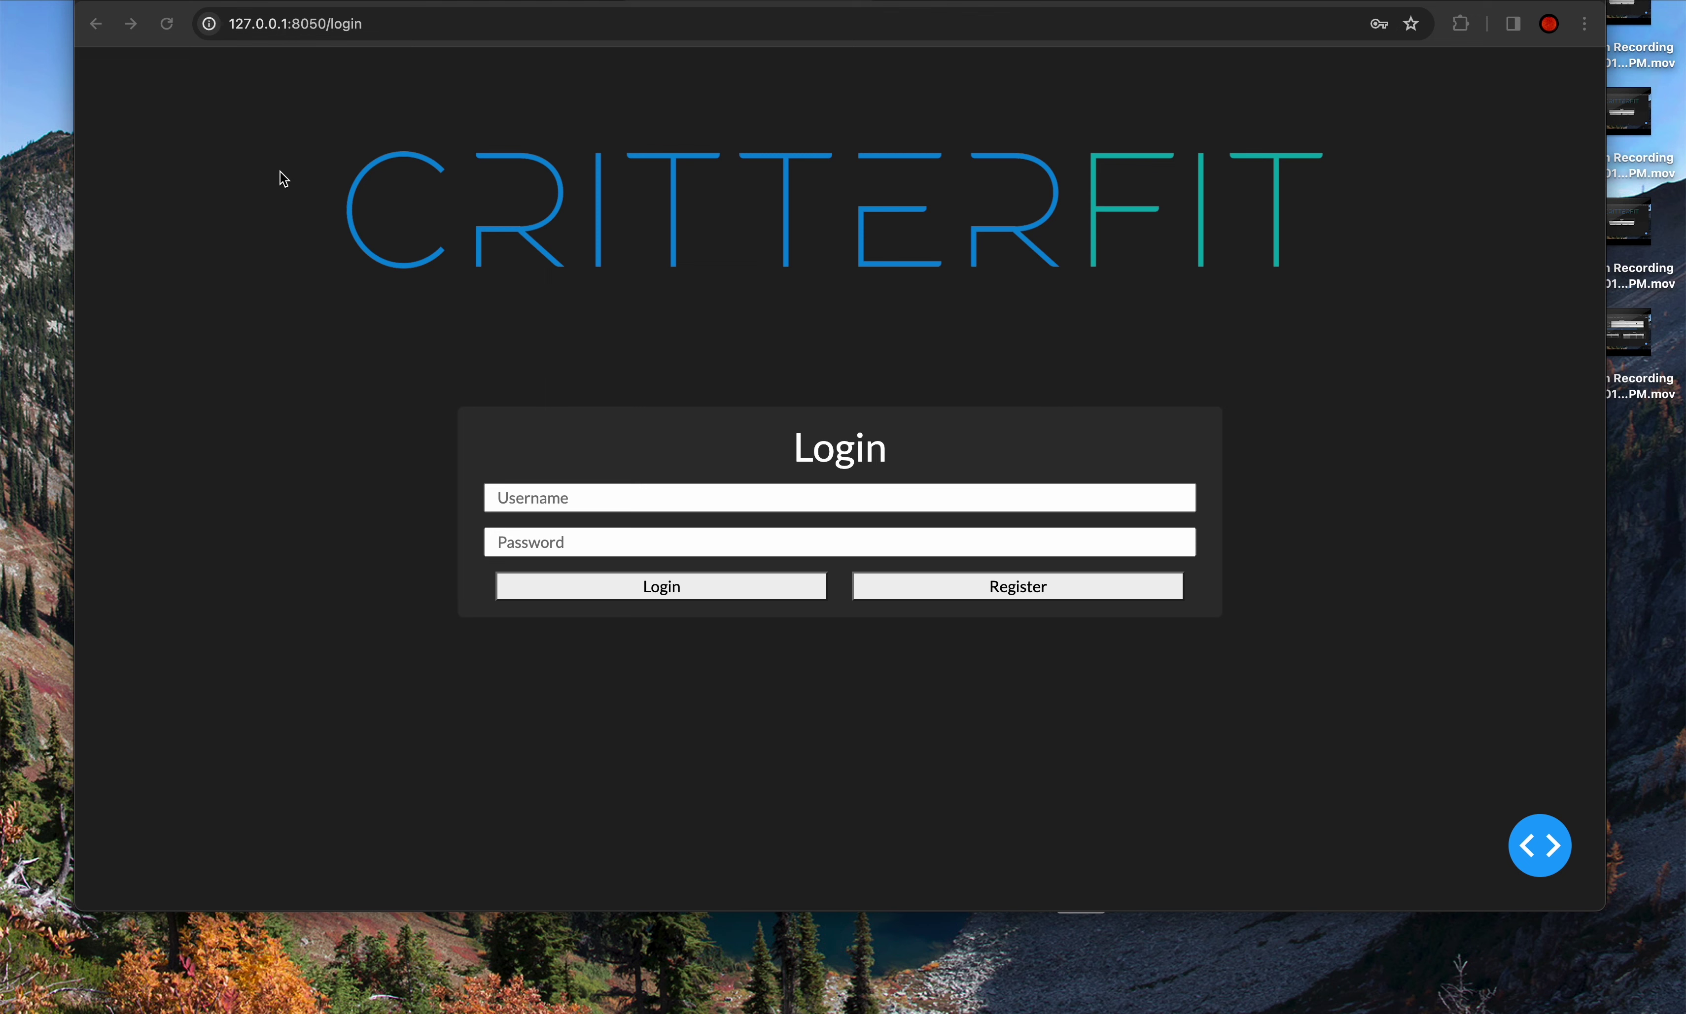
- Open CritterFit's new-account registration form
{"action": "left_click", "coordinate": [977, 596]}
{"action": "left_click", "coordinate": [976, 597]}
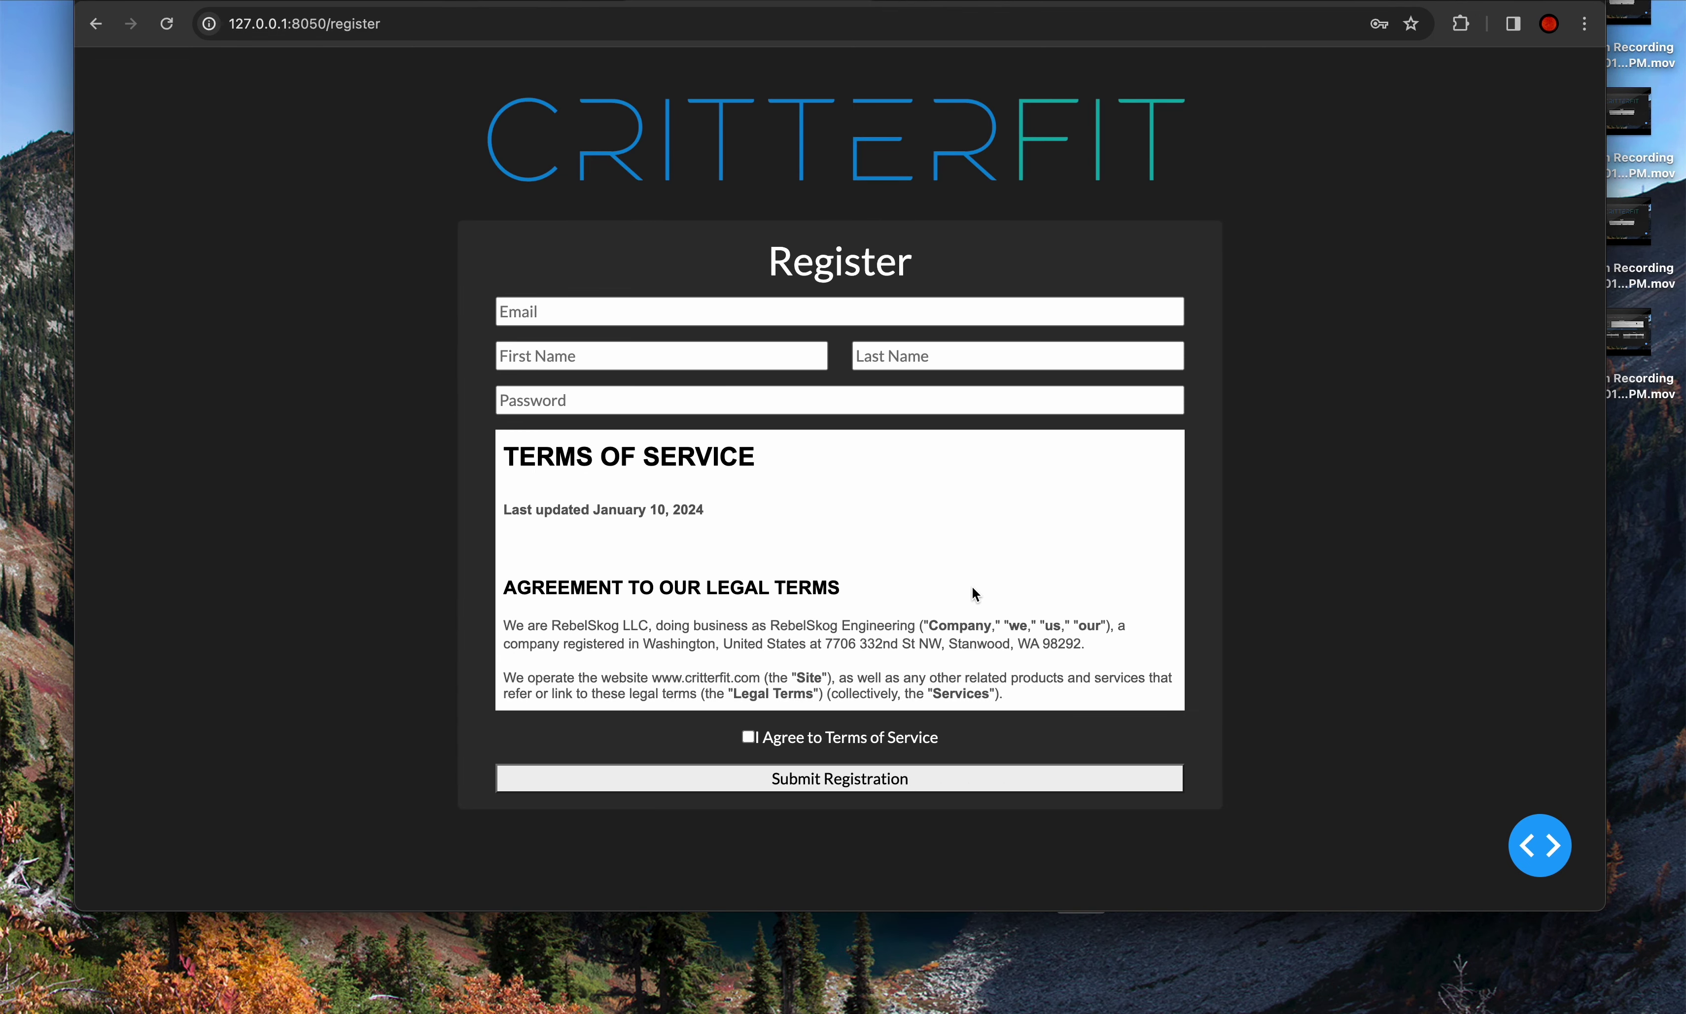
{"action": "left_click", "coordinate": [757, 303]}
{"action": "scroll", "coordinate": [678, 478], "scroll_direction": "down", "scroll_amount": 1}
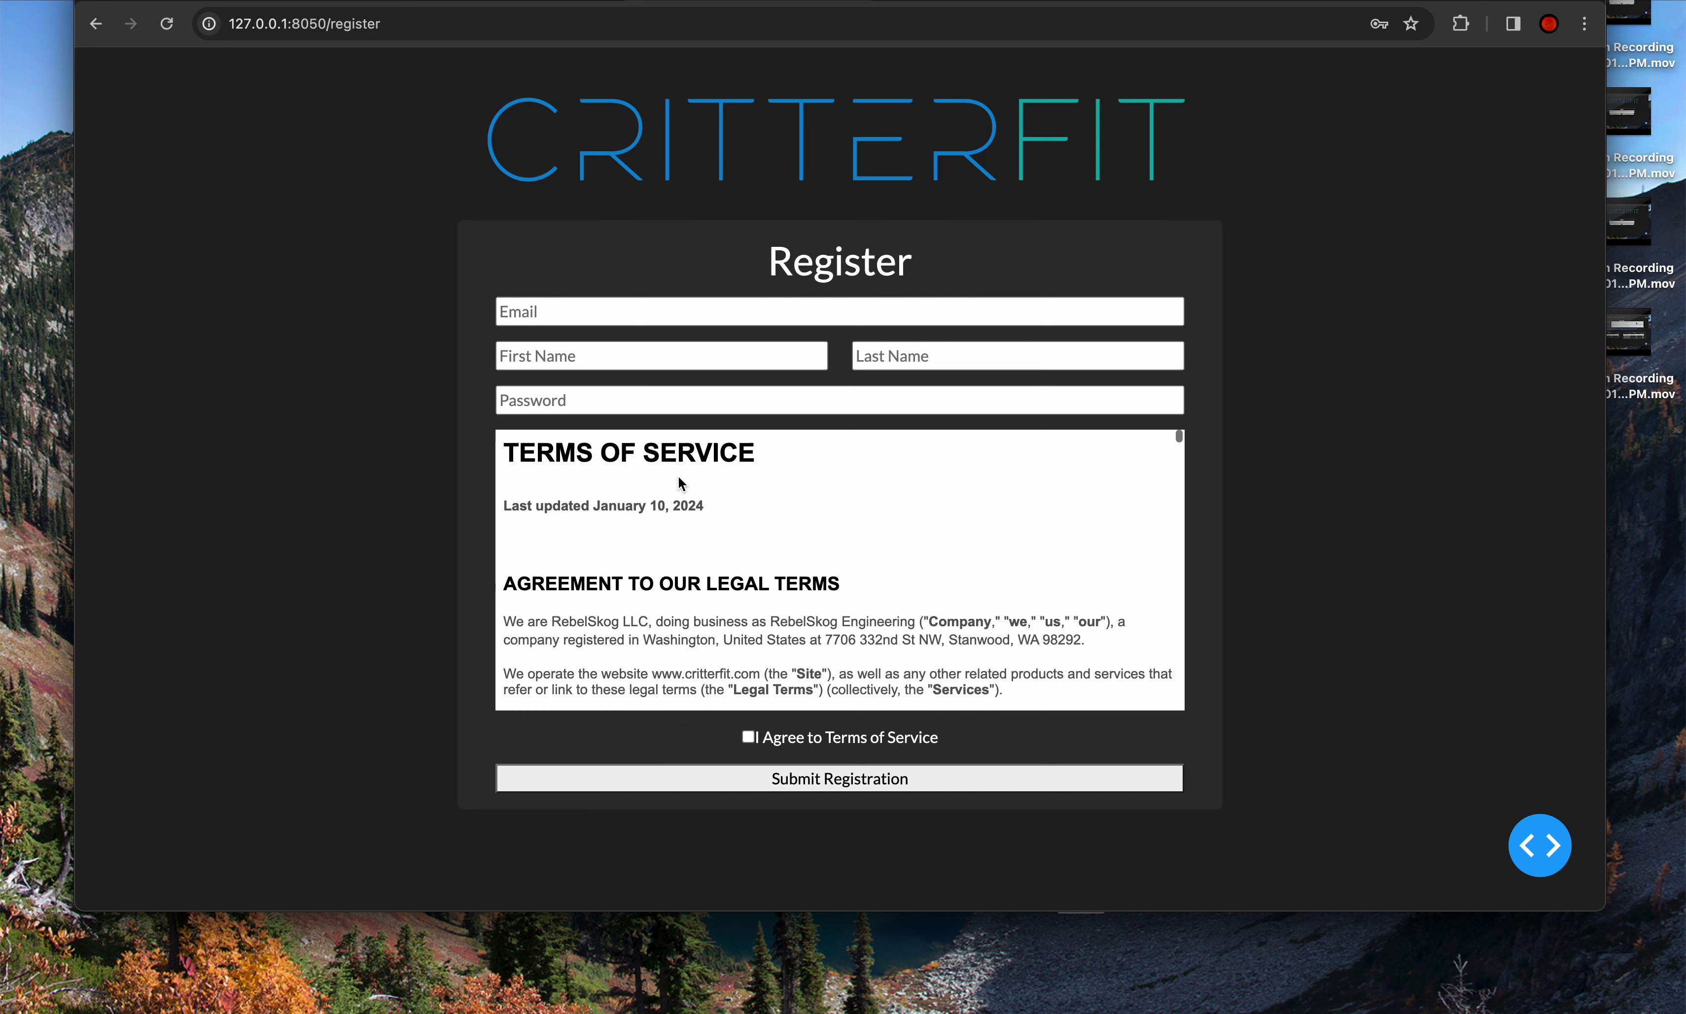
{"action": "scroll", "coordinate": [679, 478], "scroll_direction": "up", "scroll_amount": 1}
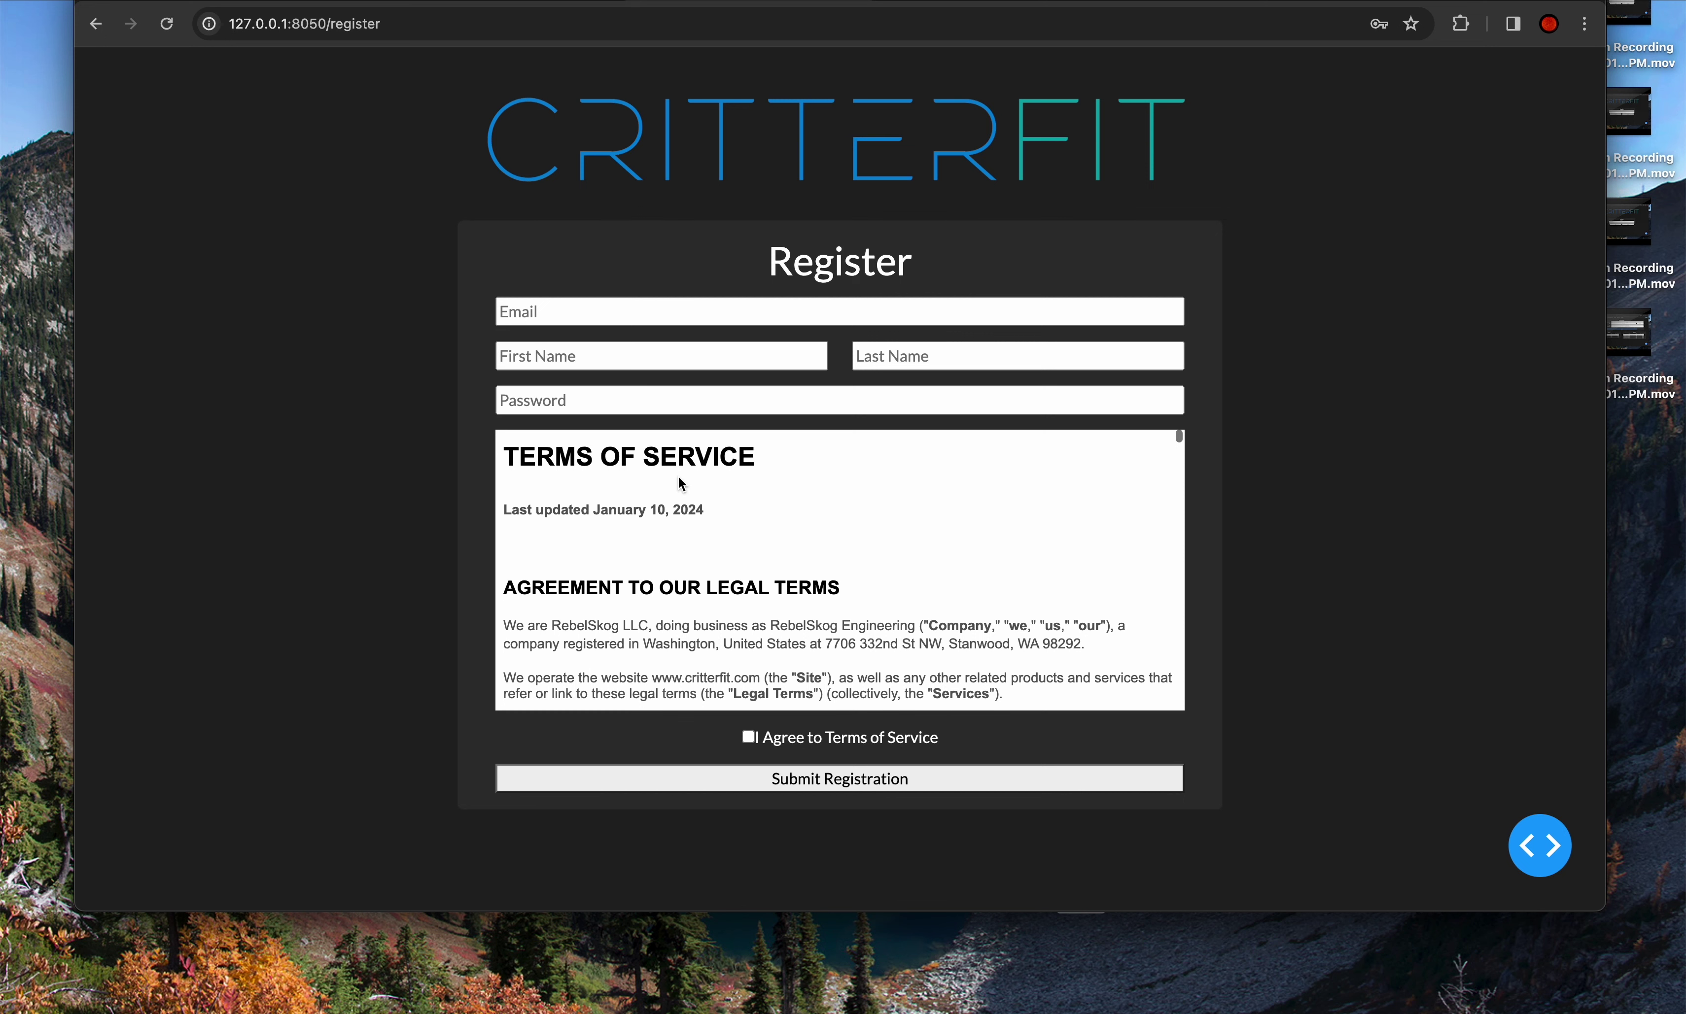
- Enter the account's e-mail address, first name and last name, and agree to the terms of service
{"action": "left_click", "coordinate": [685, 316]}
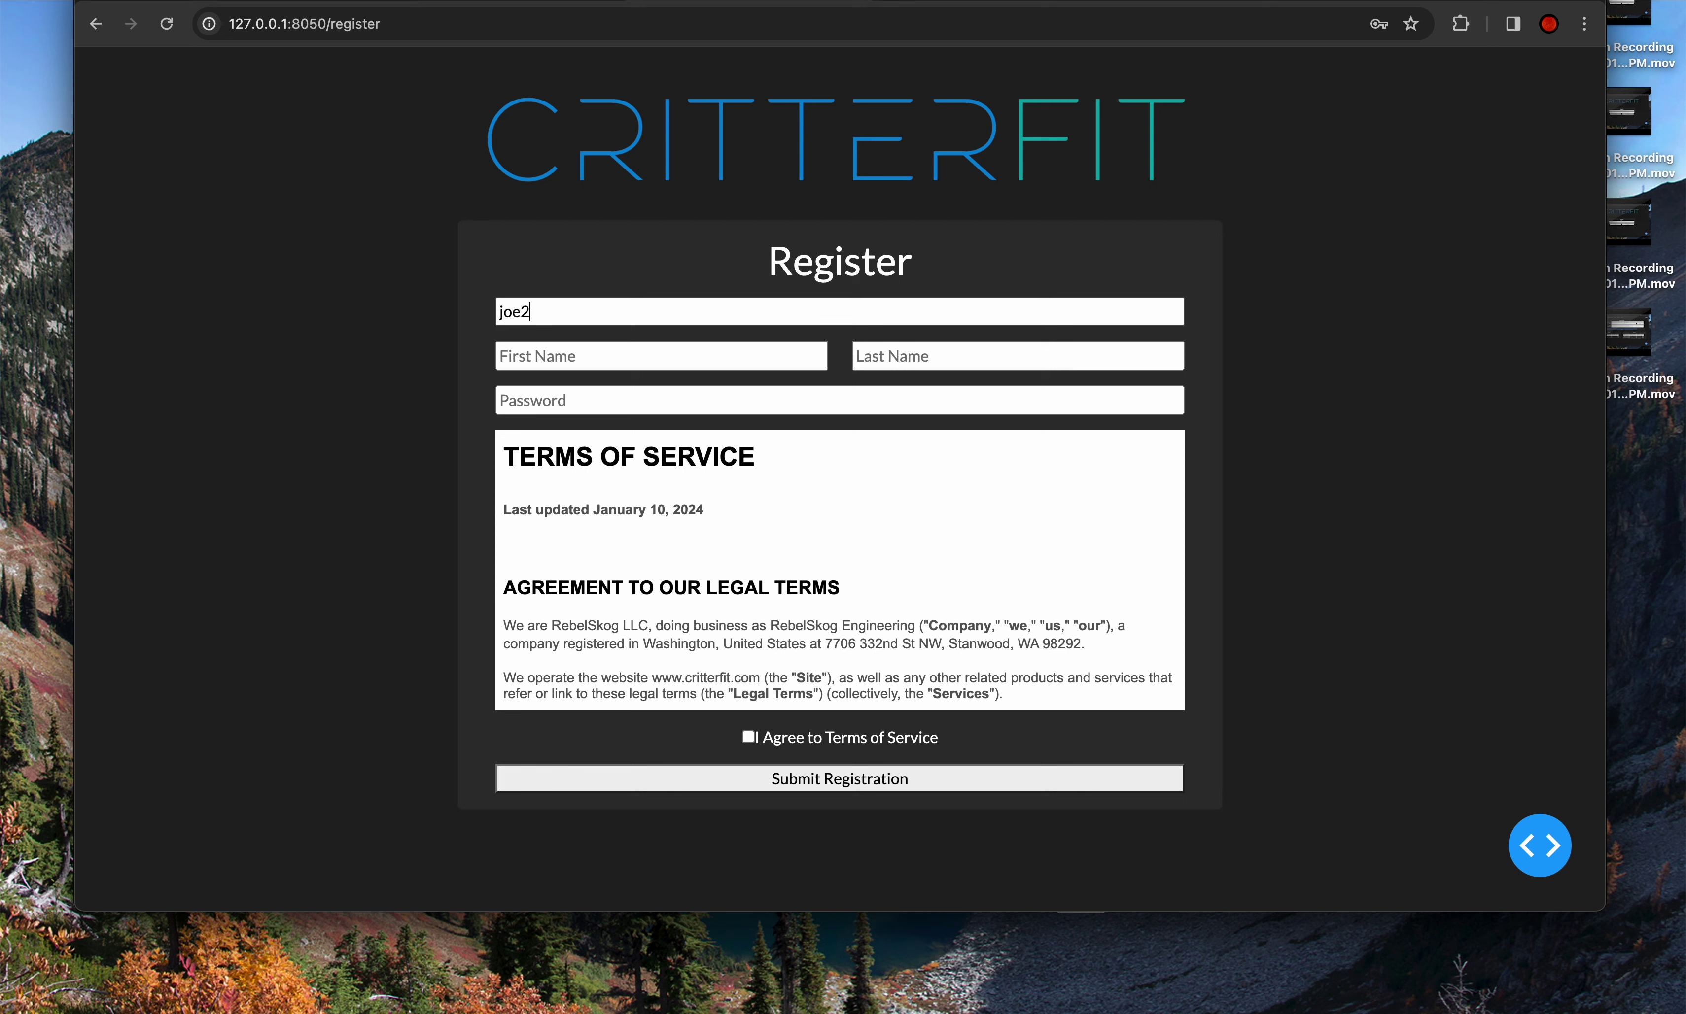
{"action": "left_click", "coordinate": [615, 356]}
{"action": "type", "text": "Joseph"}
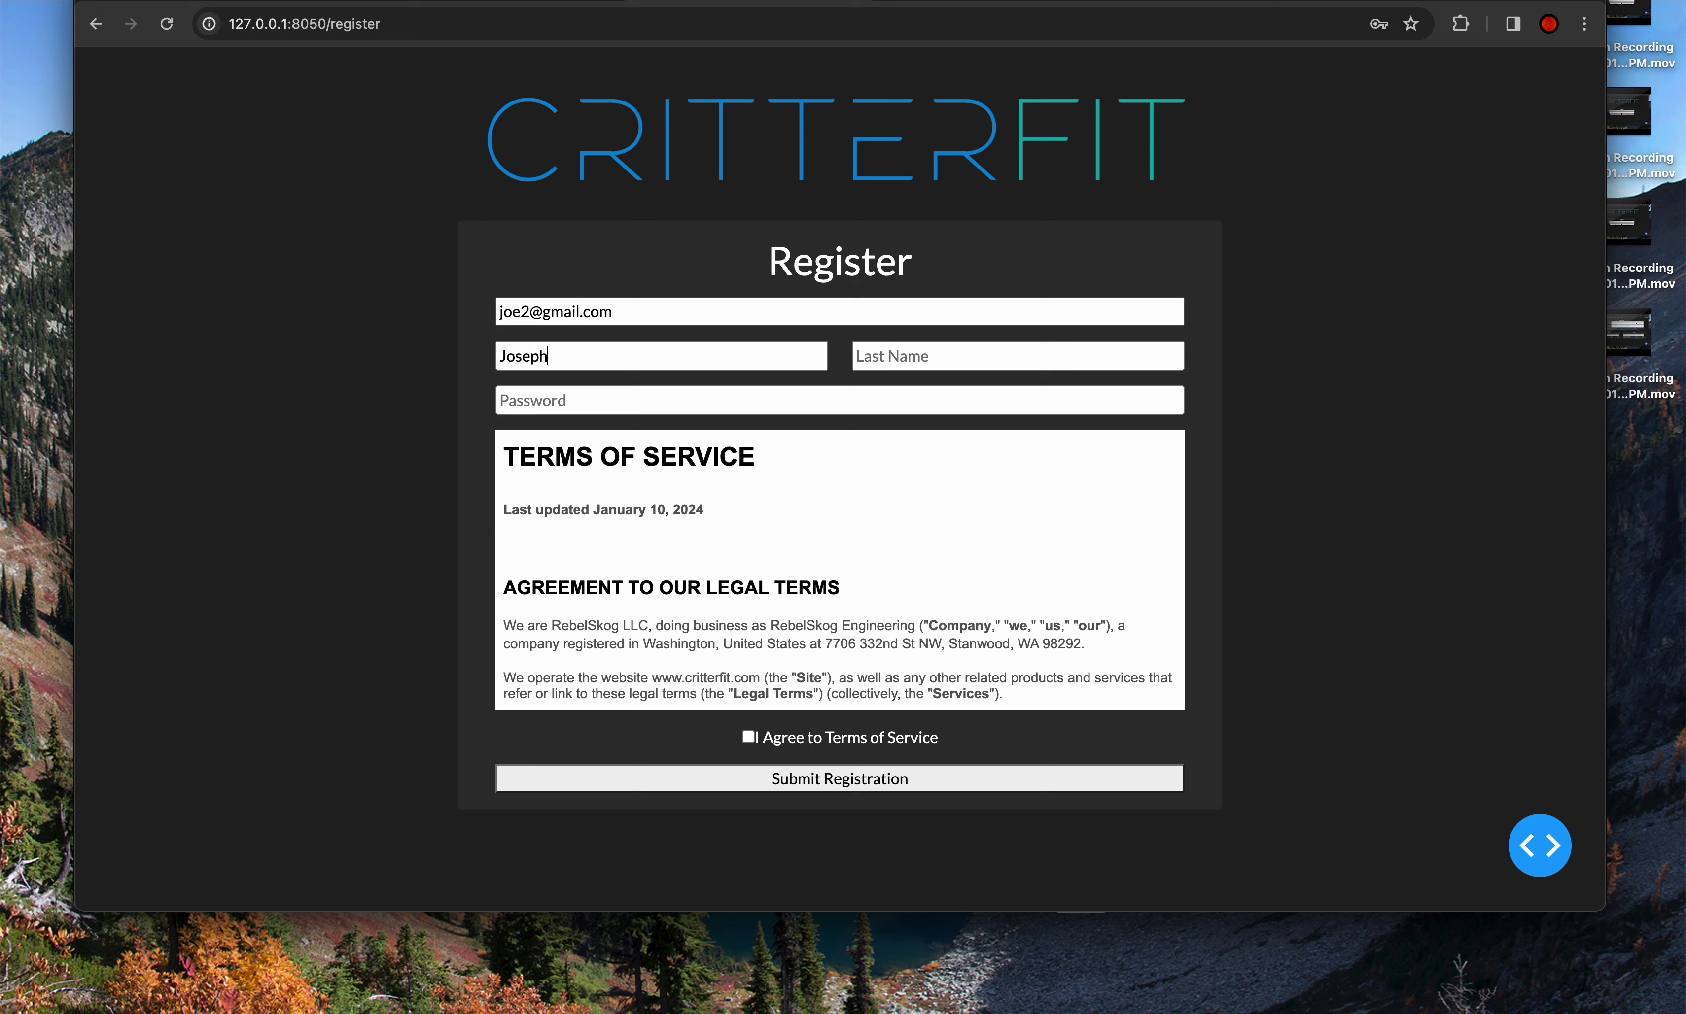
{"action": "left_click", "coordinate": [889, 356]}
{"action": "type", "text": "H1234"}
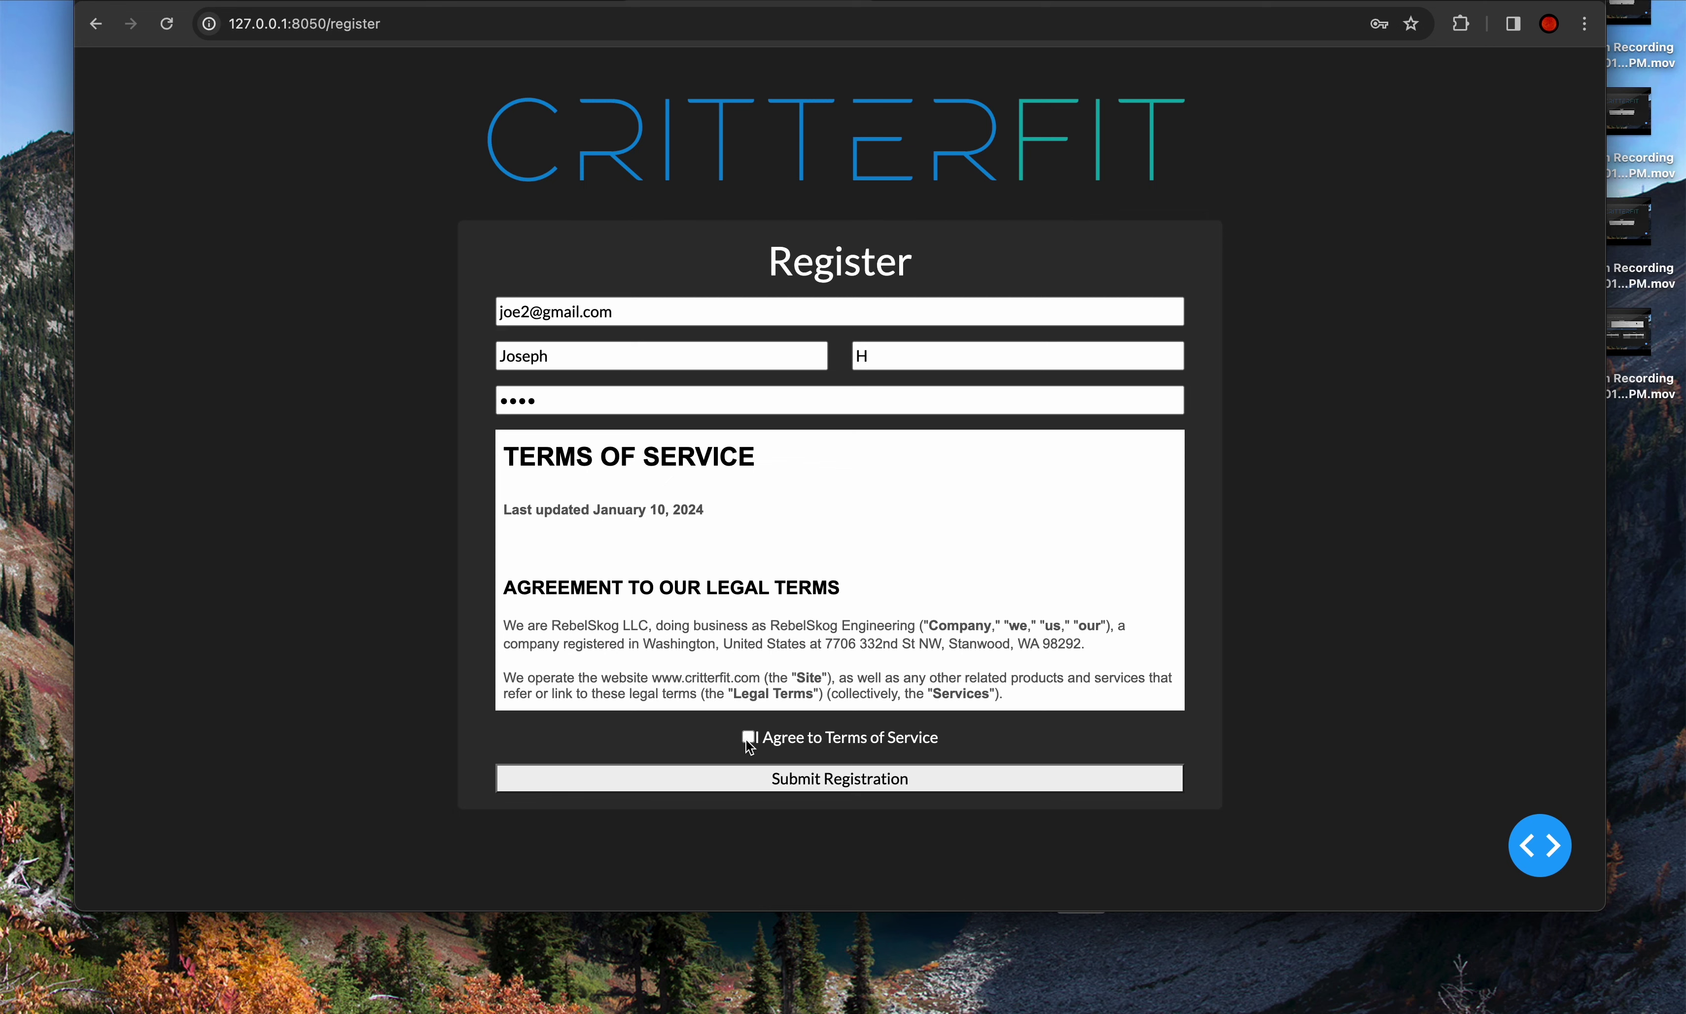
{"action": "left_click", "coordinate": [747, 738]}
- Submit the registration, then log in with the new e-mail address and password
{"action": "left_click", "coordinate": [738, 784]}
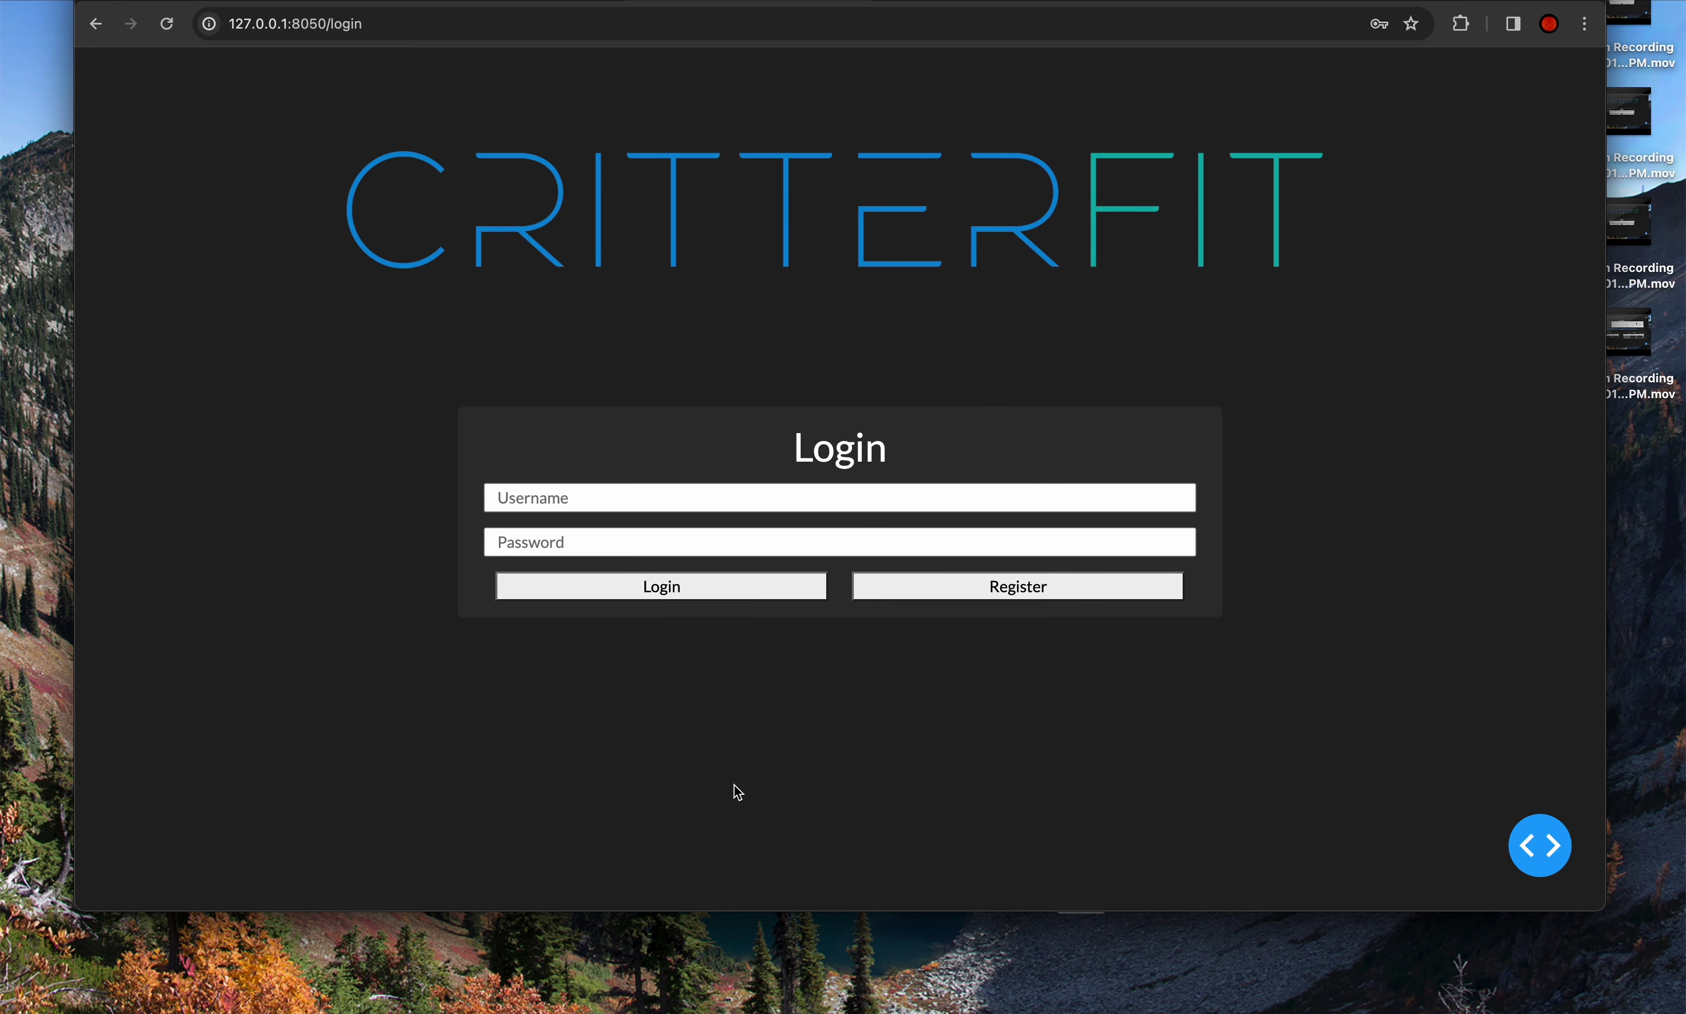
{"action": "left_click", "coordinate": [603, 493]}
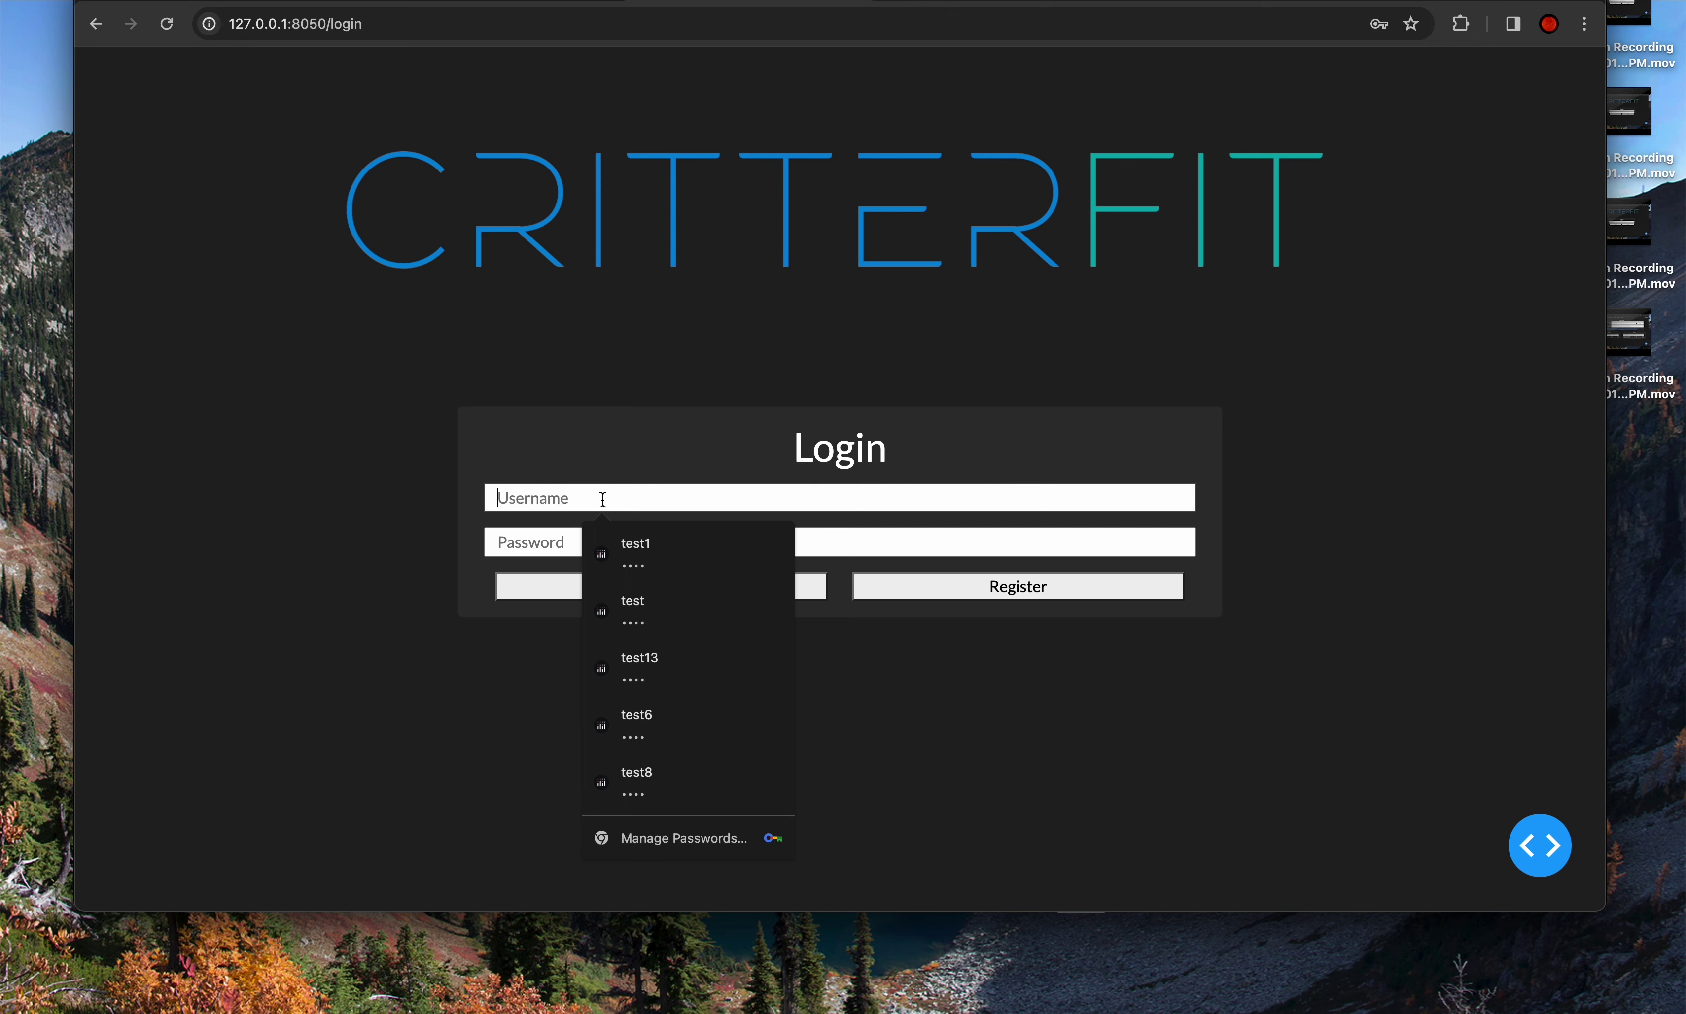
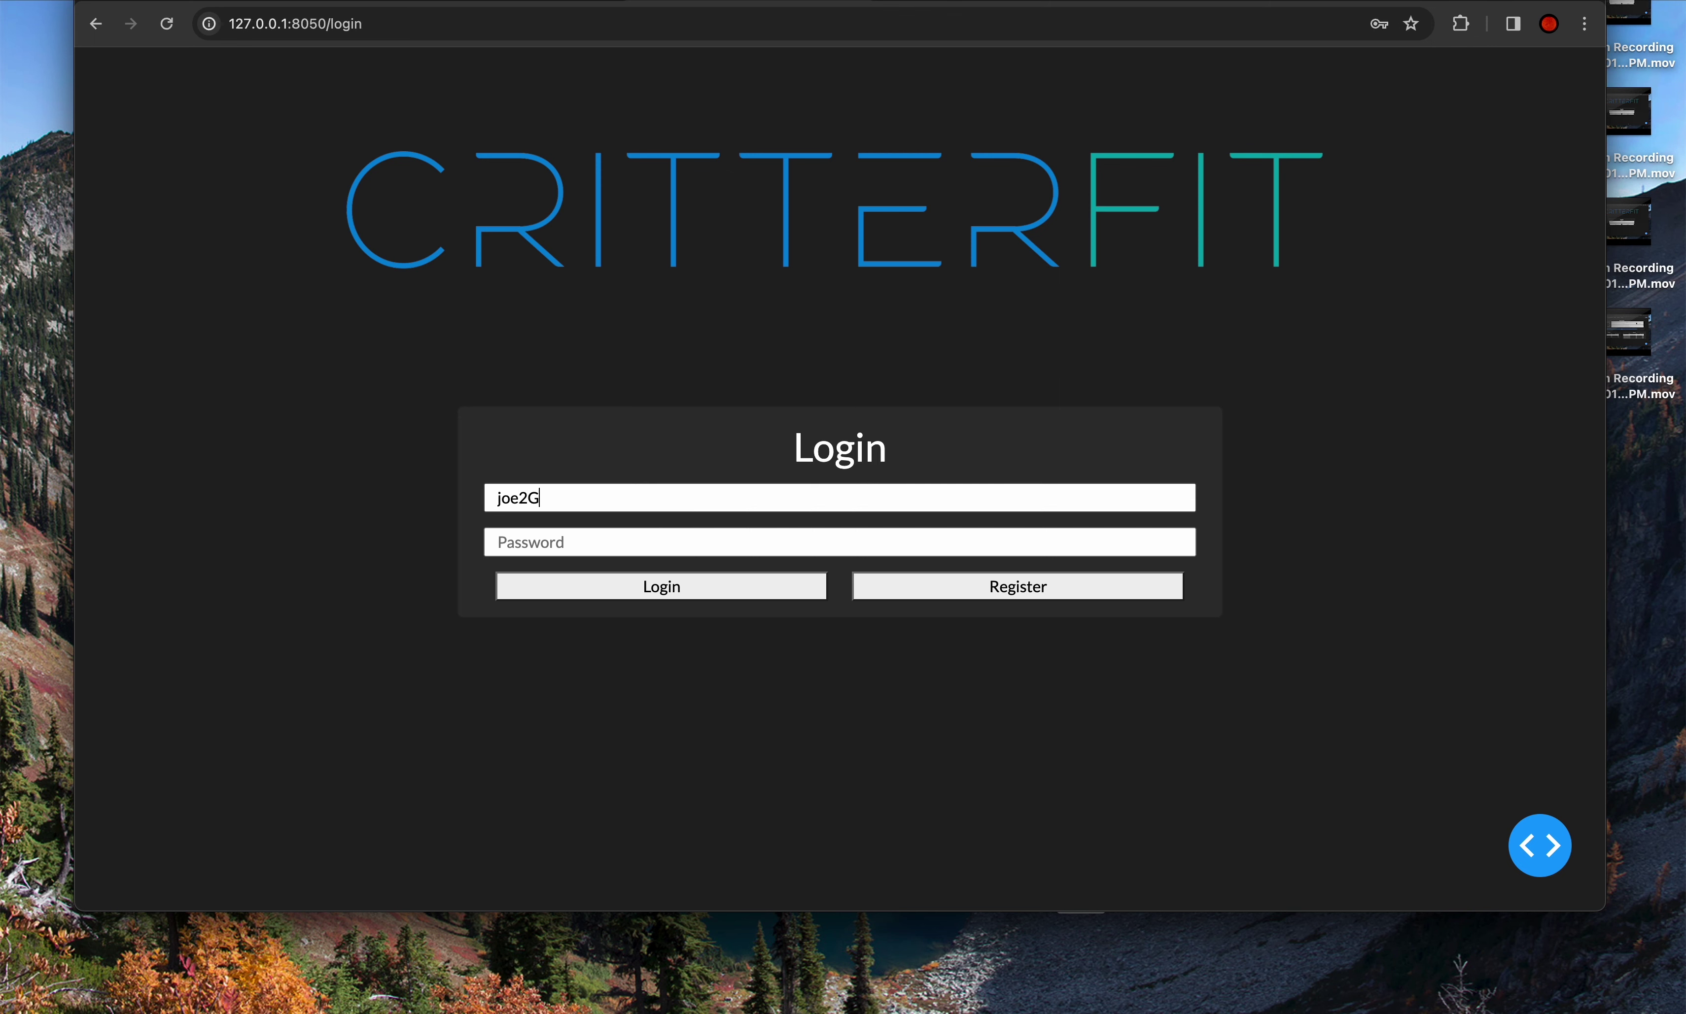
{"action": "key", "text": "Tab"}
{"action": "type", "text": "1234"}
{"action": "left_click", "coordinate": [614, 595]}
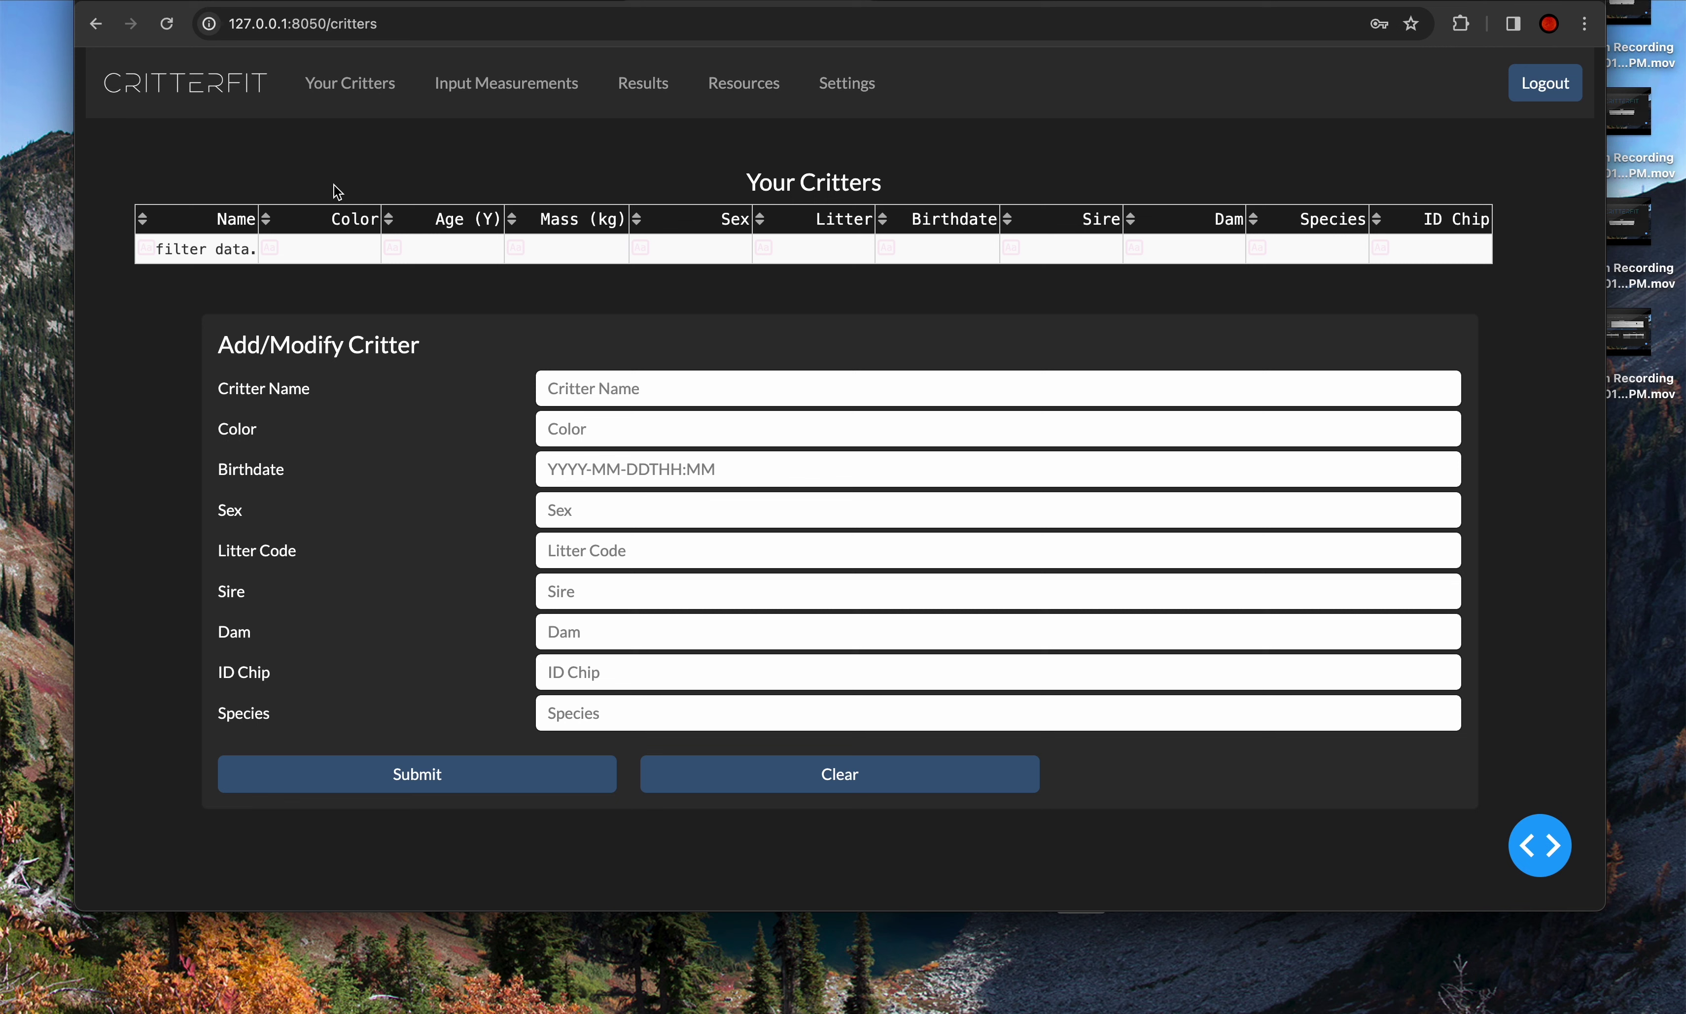
{"action": "left_click", "coordinate": [497, 98]}
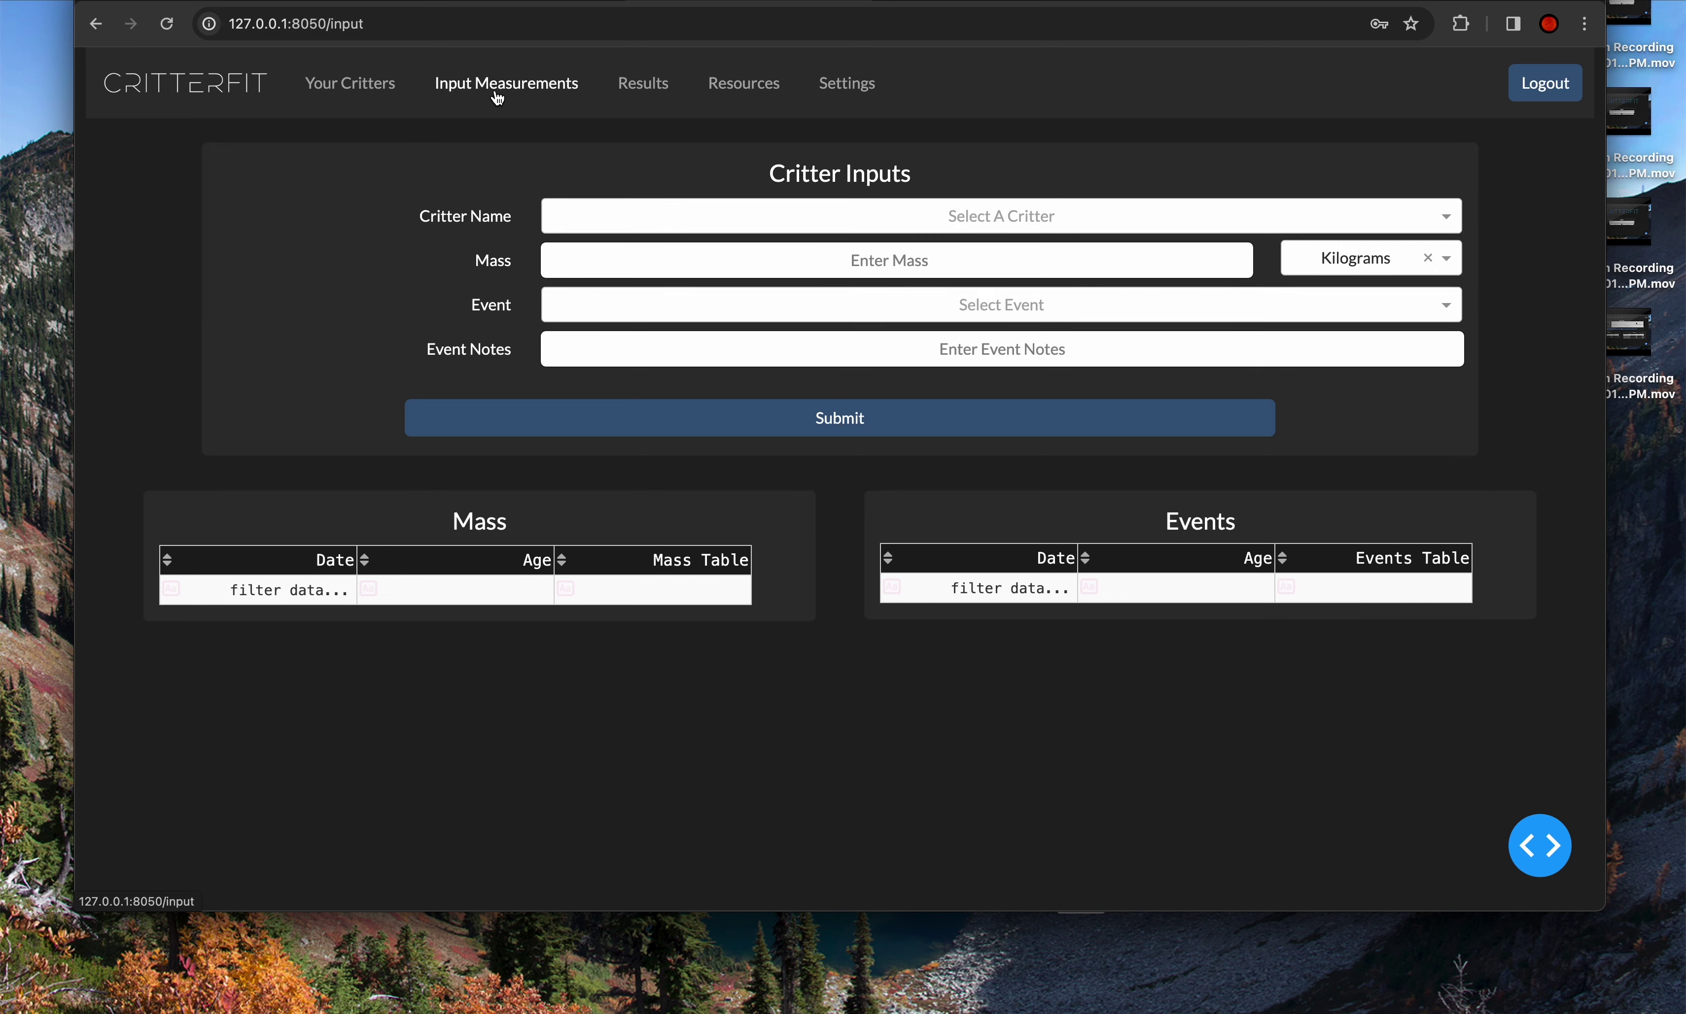
- Look through the empty critter list and event type choices on Input Measurements, then go to Results
{"action": "left_click", "coordinate": [653, 211]}
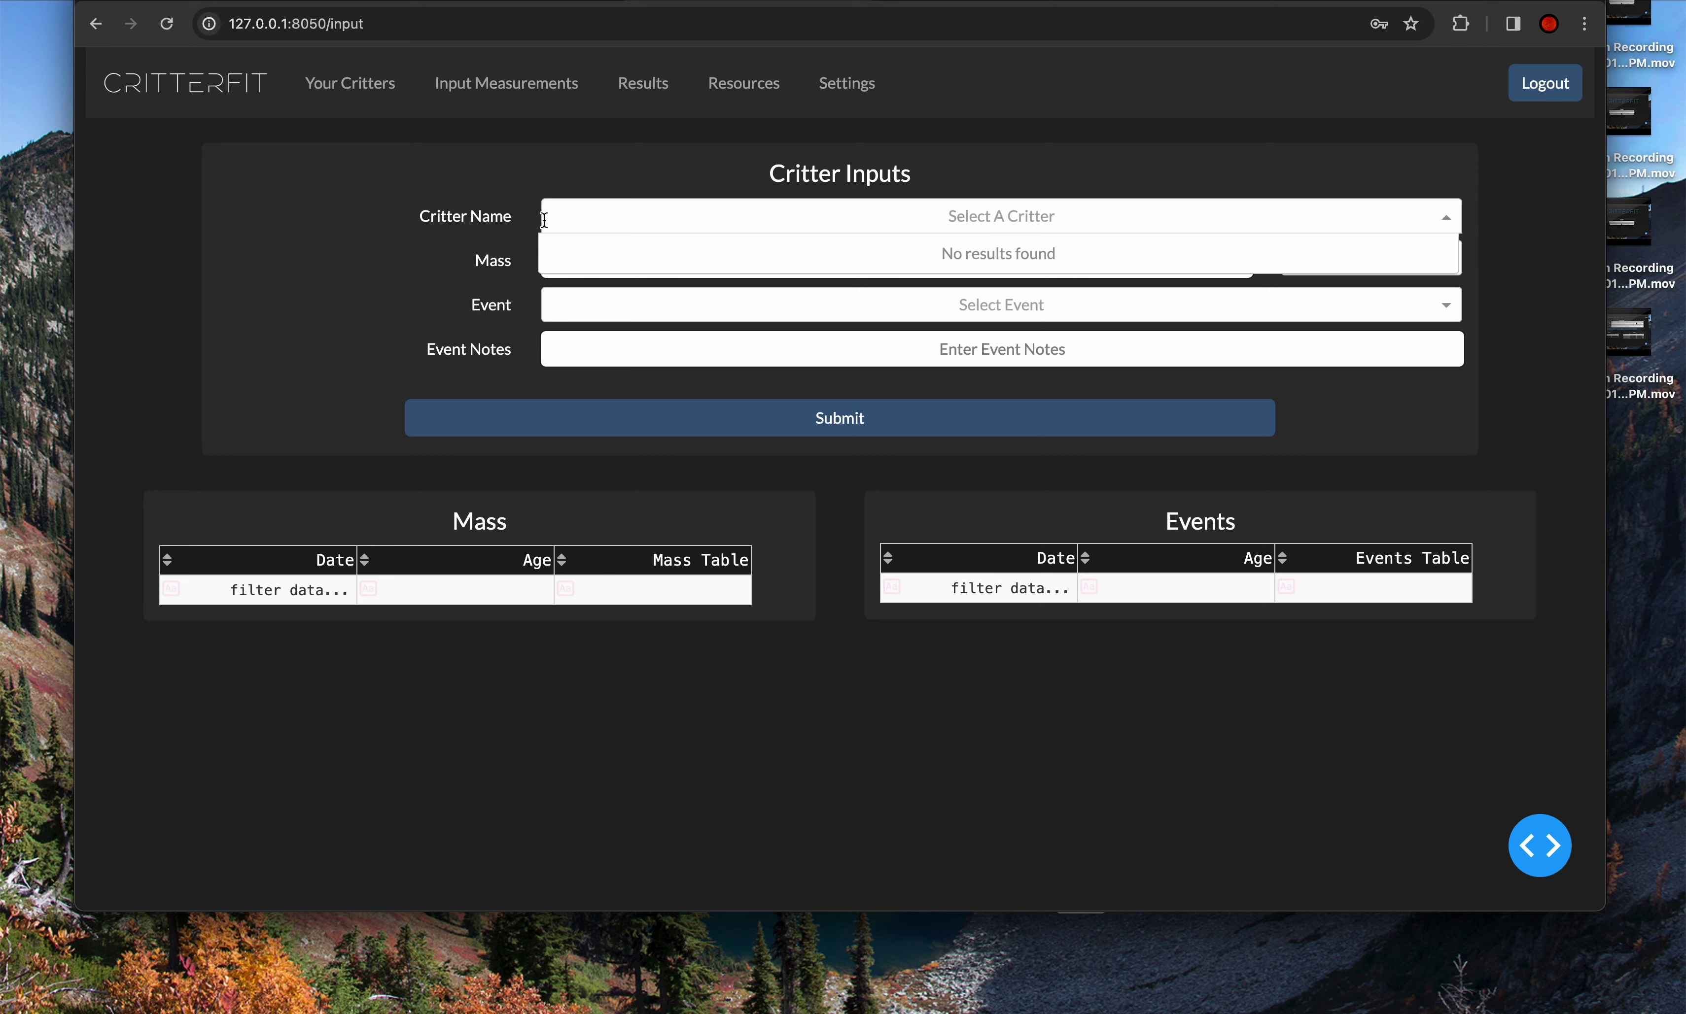
{"action": "left_click", "coordinate": [484, 232]}
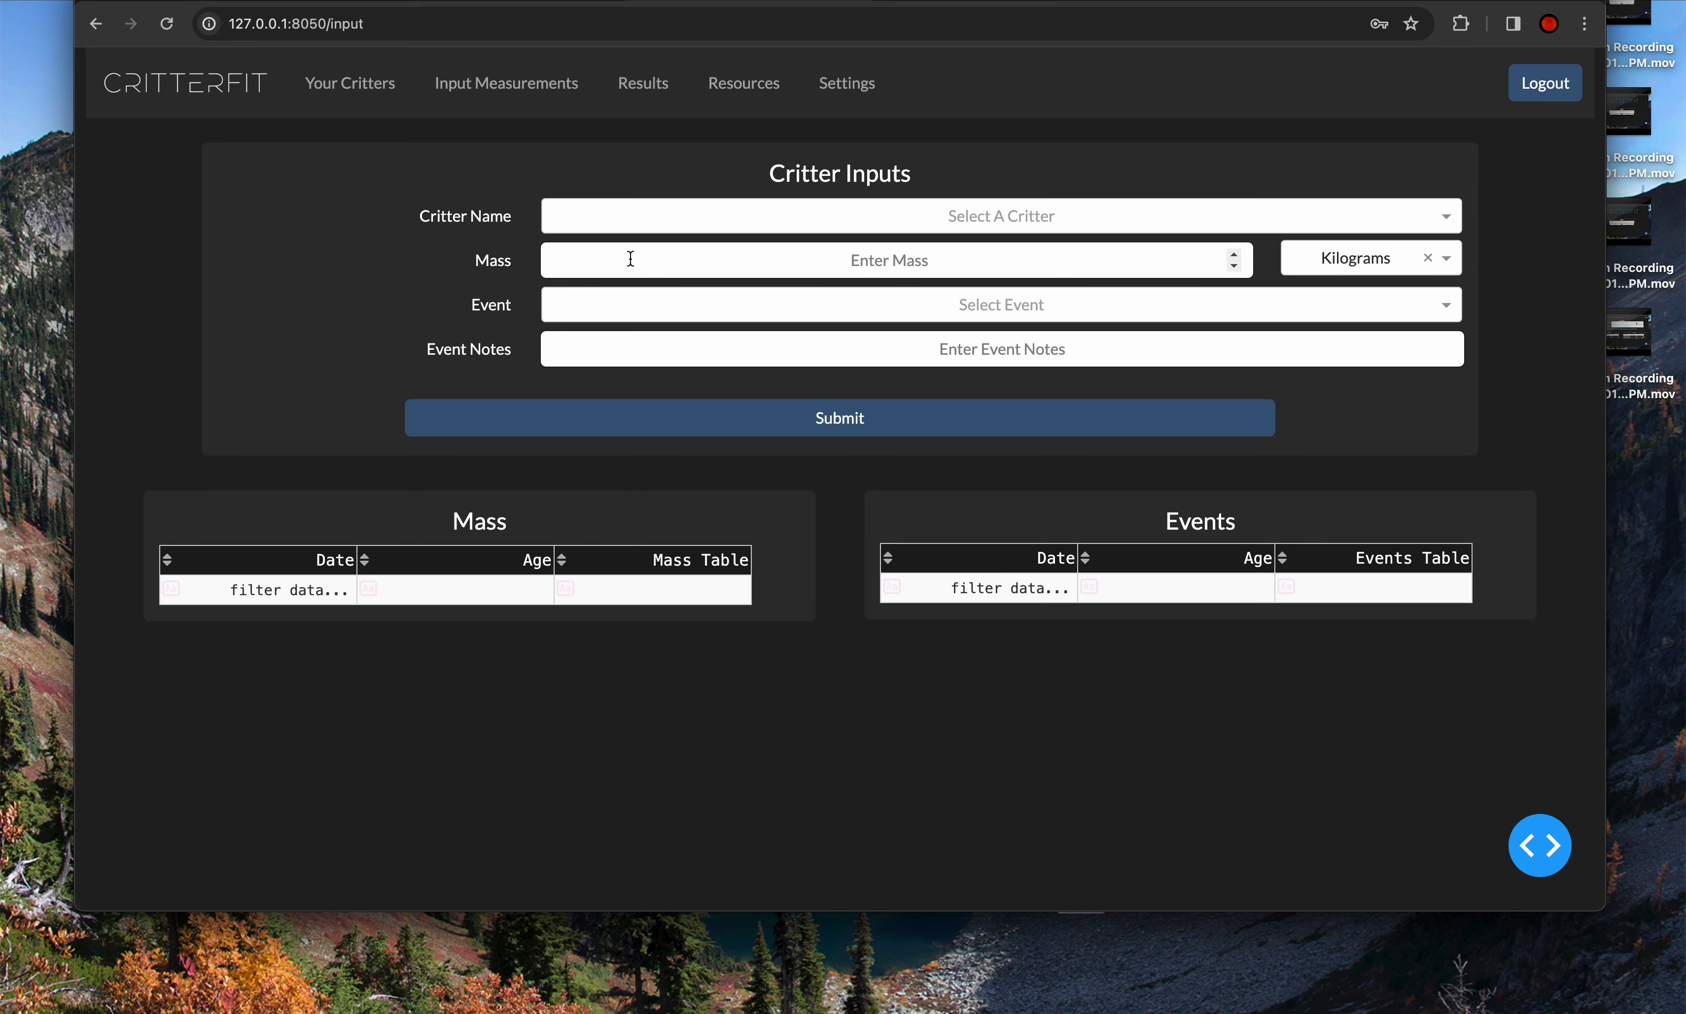
{"action": "left_click", "coordinate": [632, 314]}
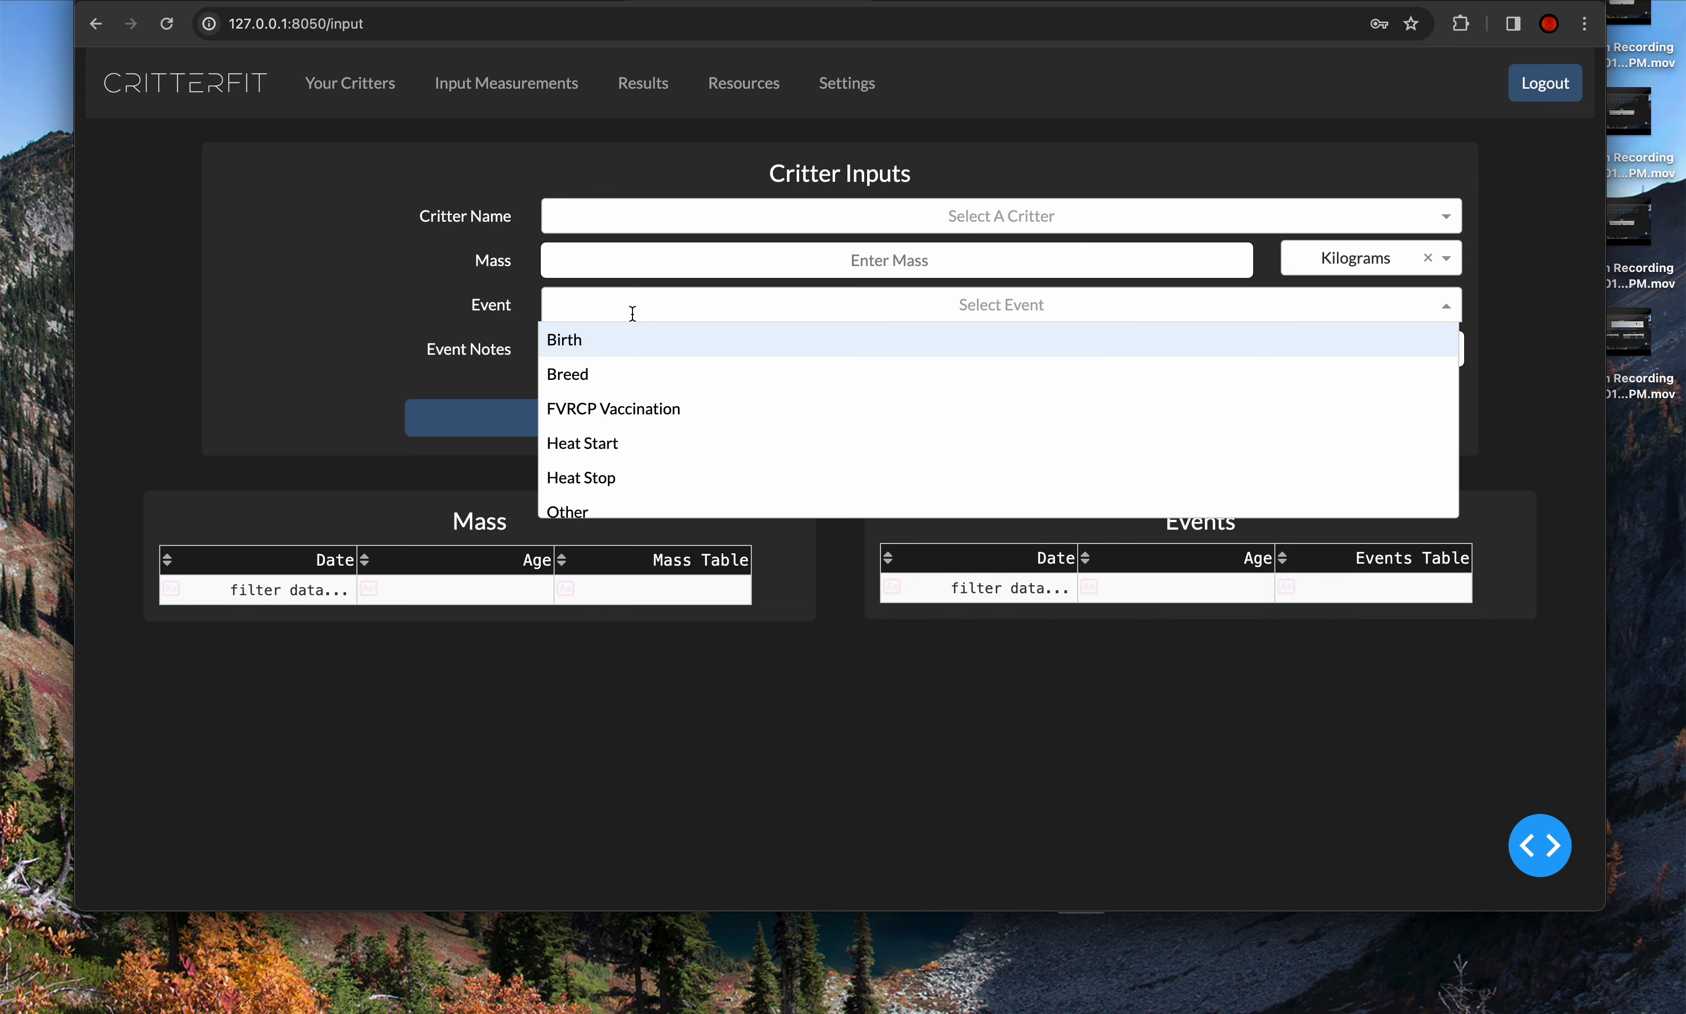
{"action": "scroll", "coordinate": [654, 385], "scroll_direction": "down", "scroll_amount": 3}
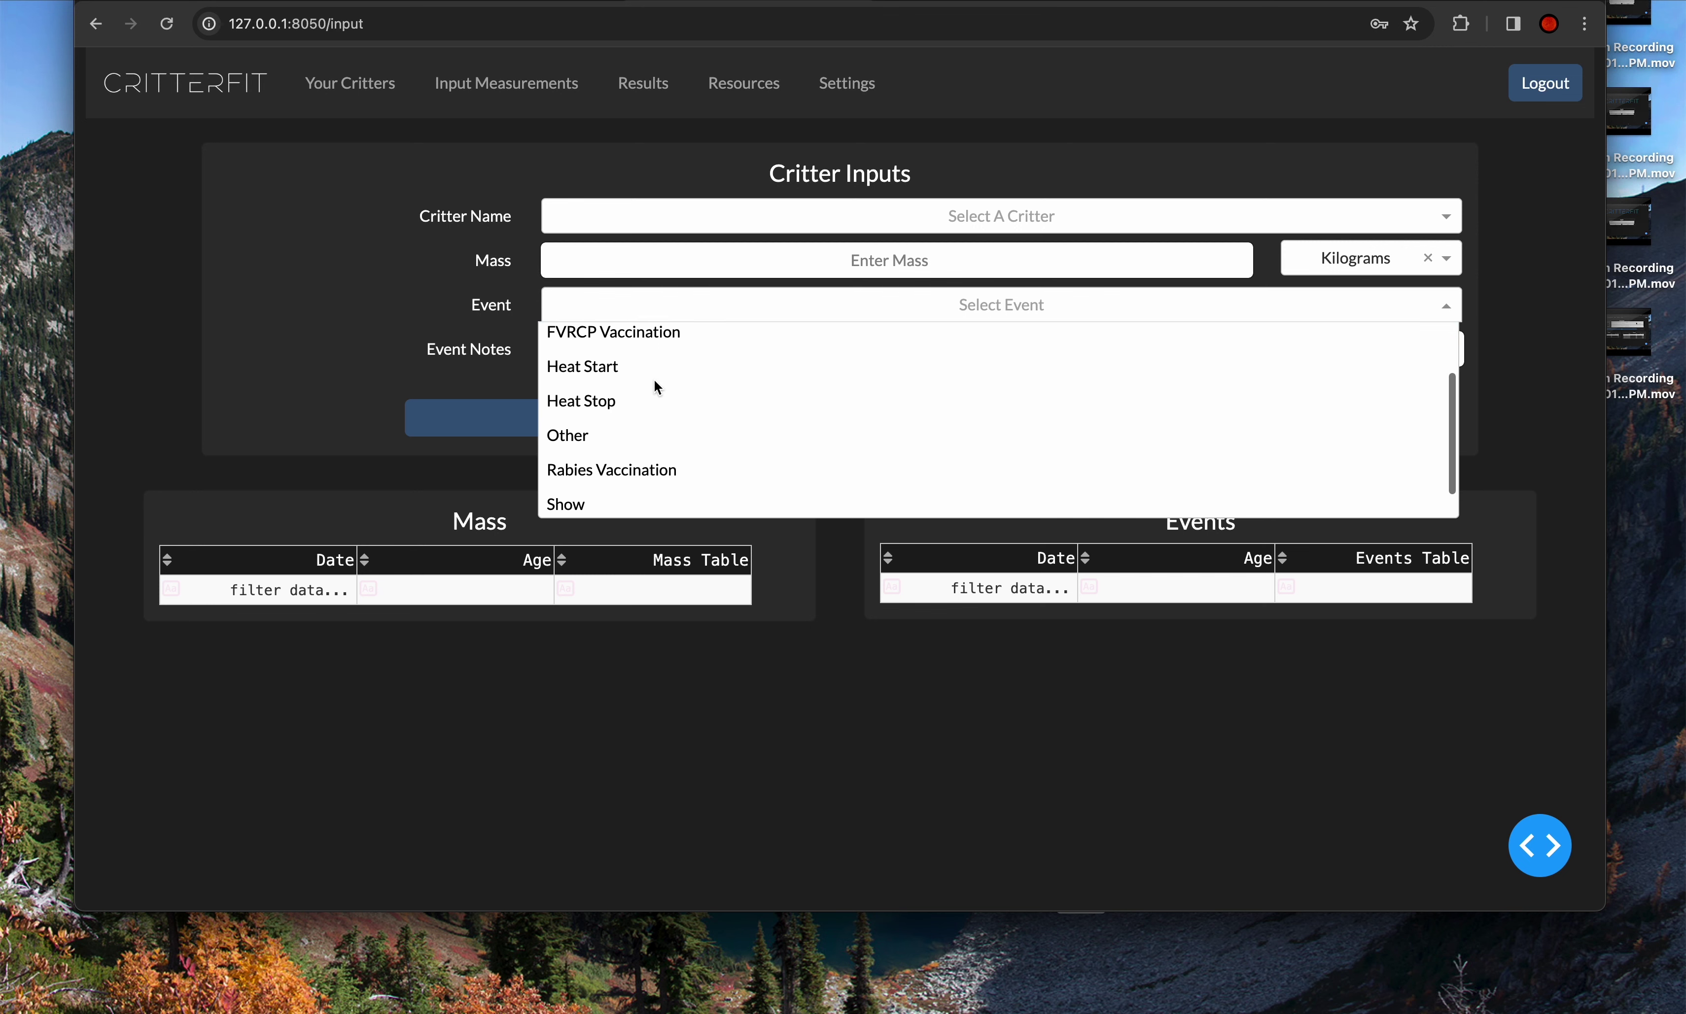
{"action": "scroll", "coordinate": [654, 383], "scroll_direction": "down", "scroll_amount": 1}
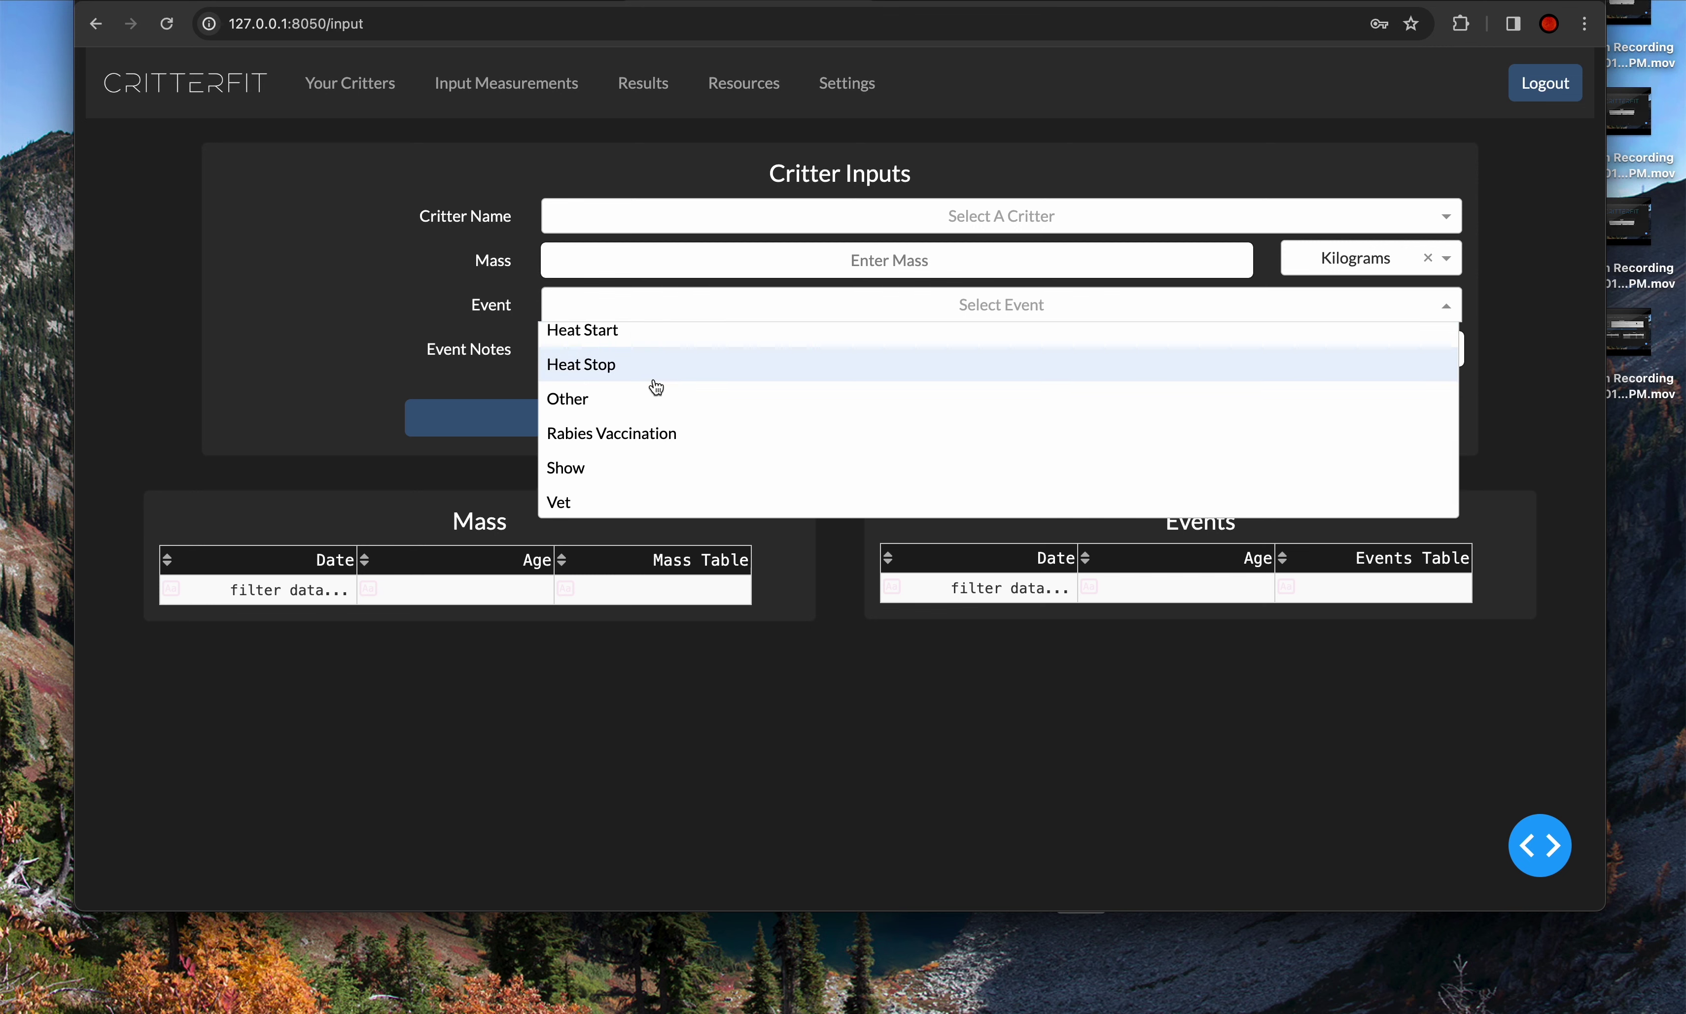
{"action": "scroll", "coordinate": [655, 388], "scroll_direction": "up", "scroll_amount": 3}
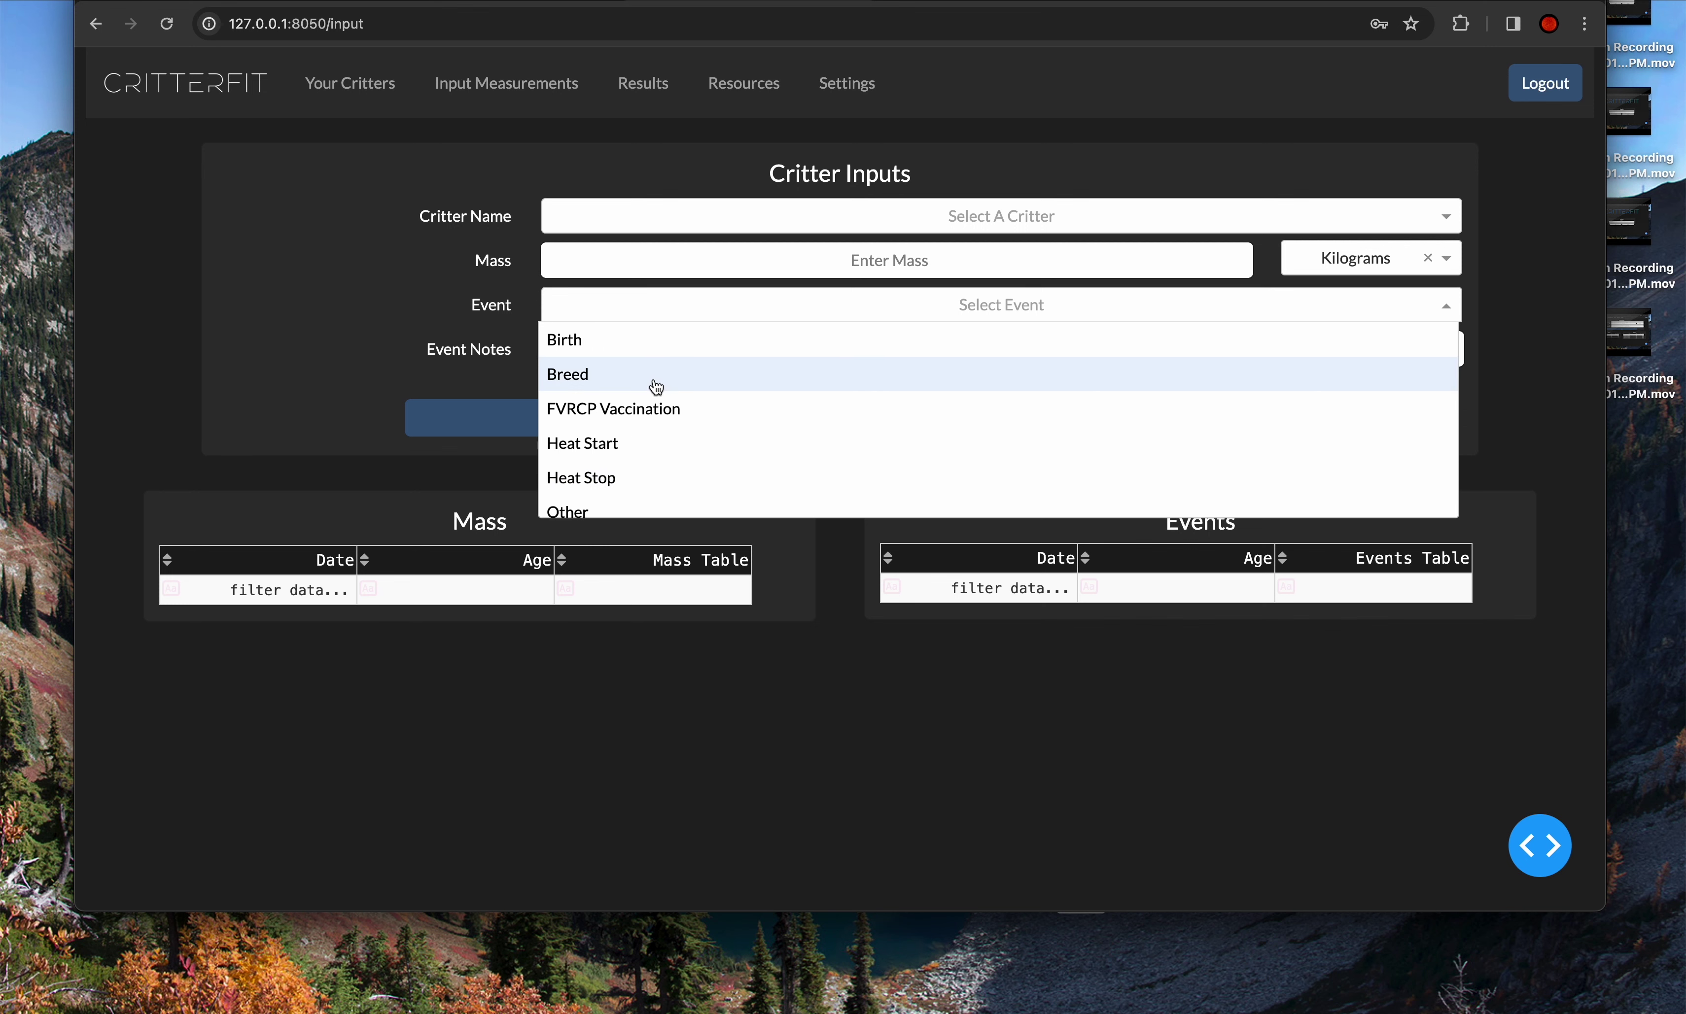
{"action": "left_click", "coordinate": [488, 301]}
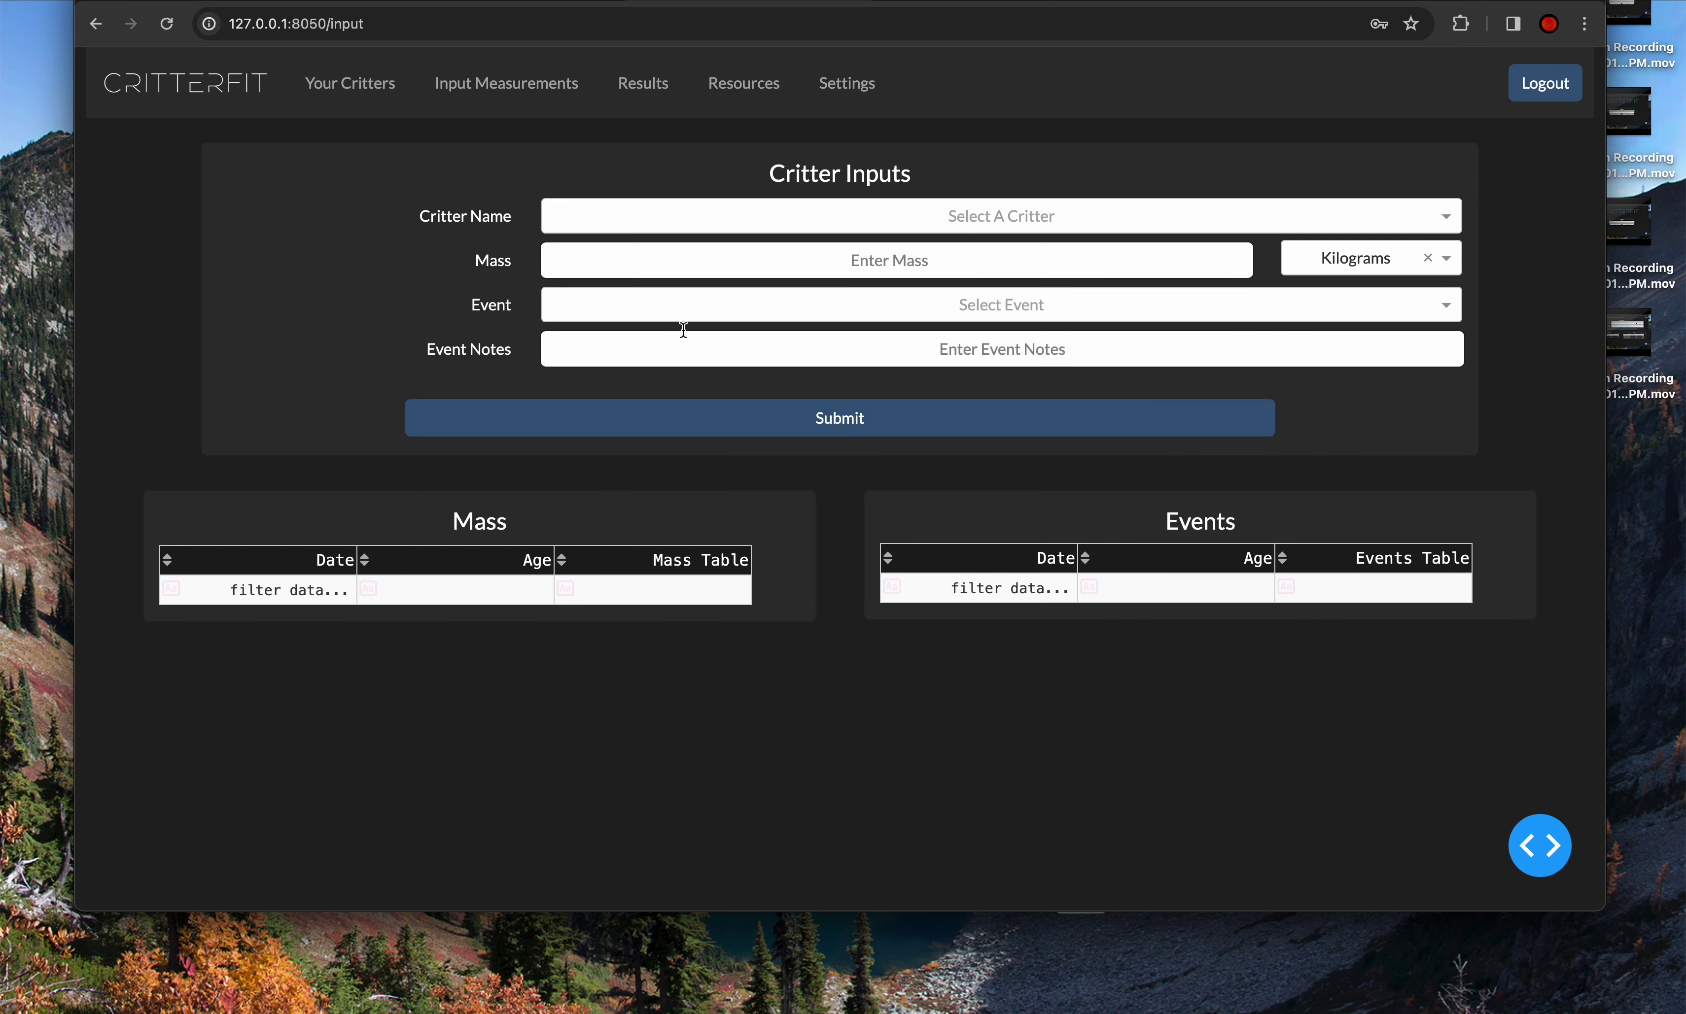
{"action": "left_click", "coordinate": [762, 217]}
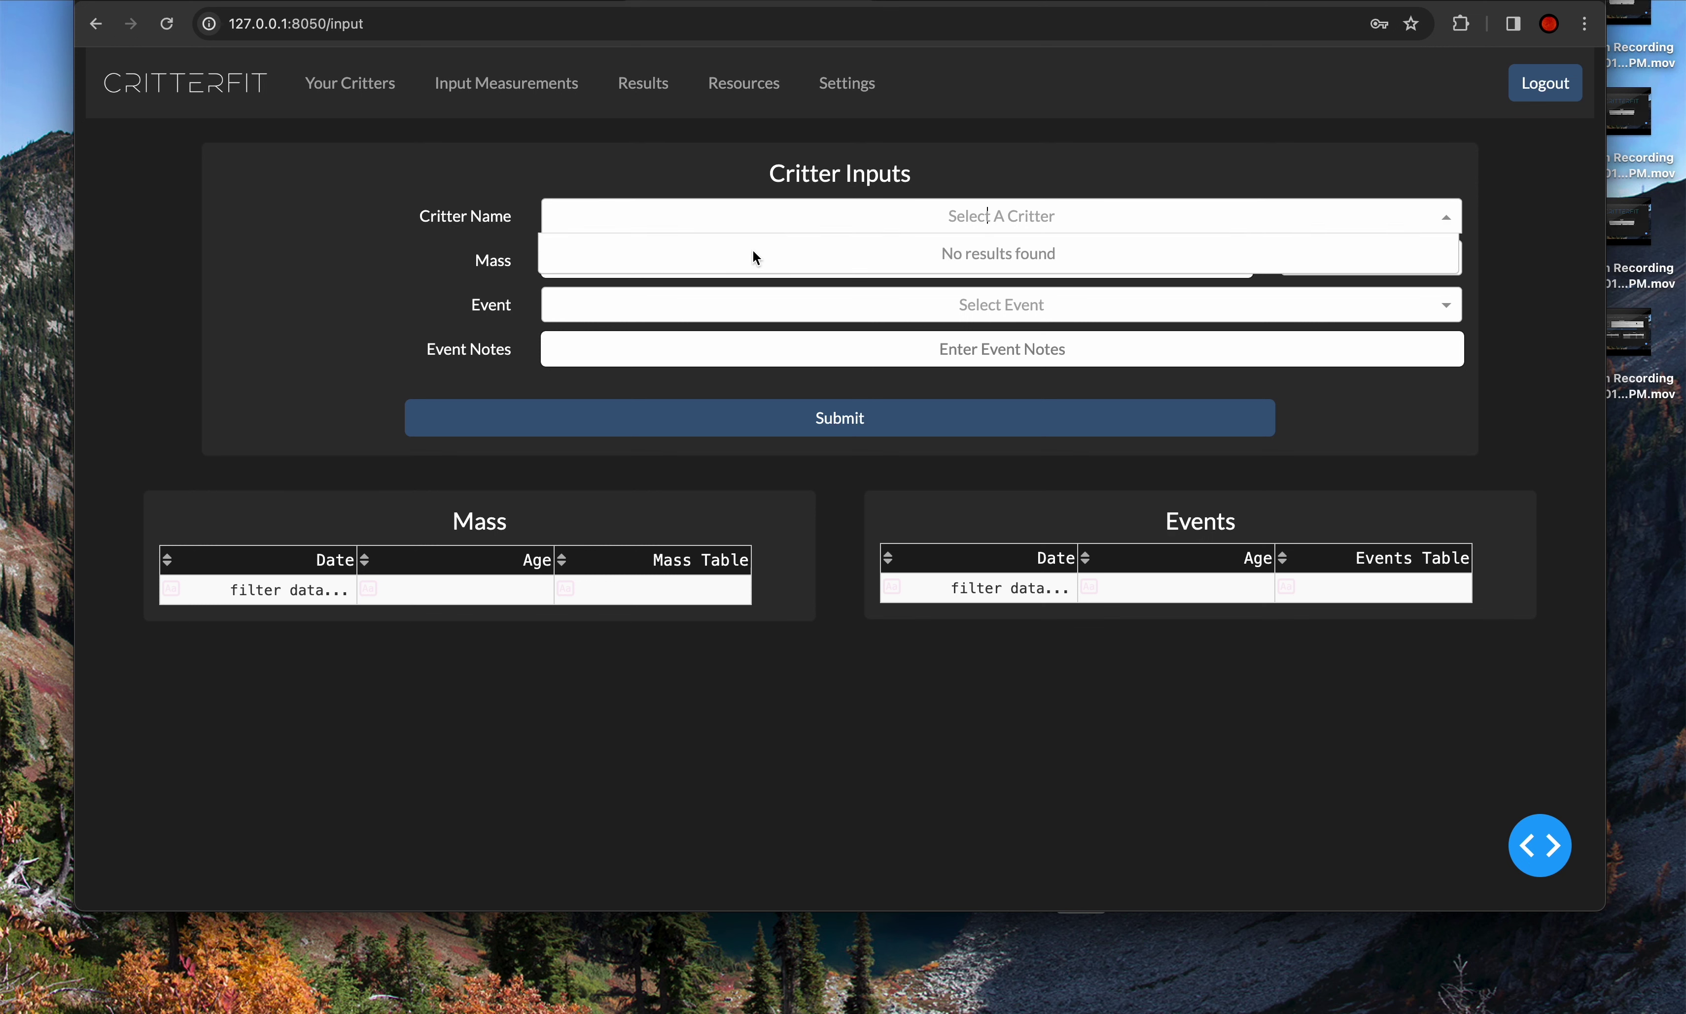
{"action": "left_click", "coordinate": [472, 495]}
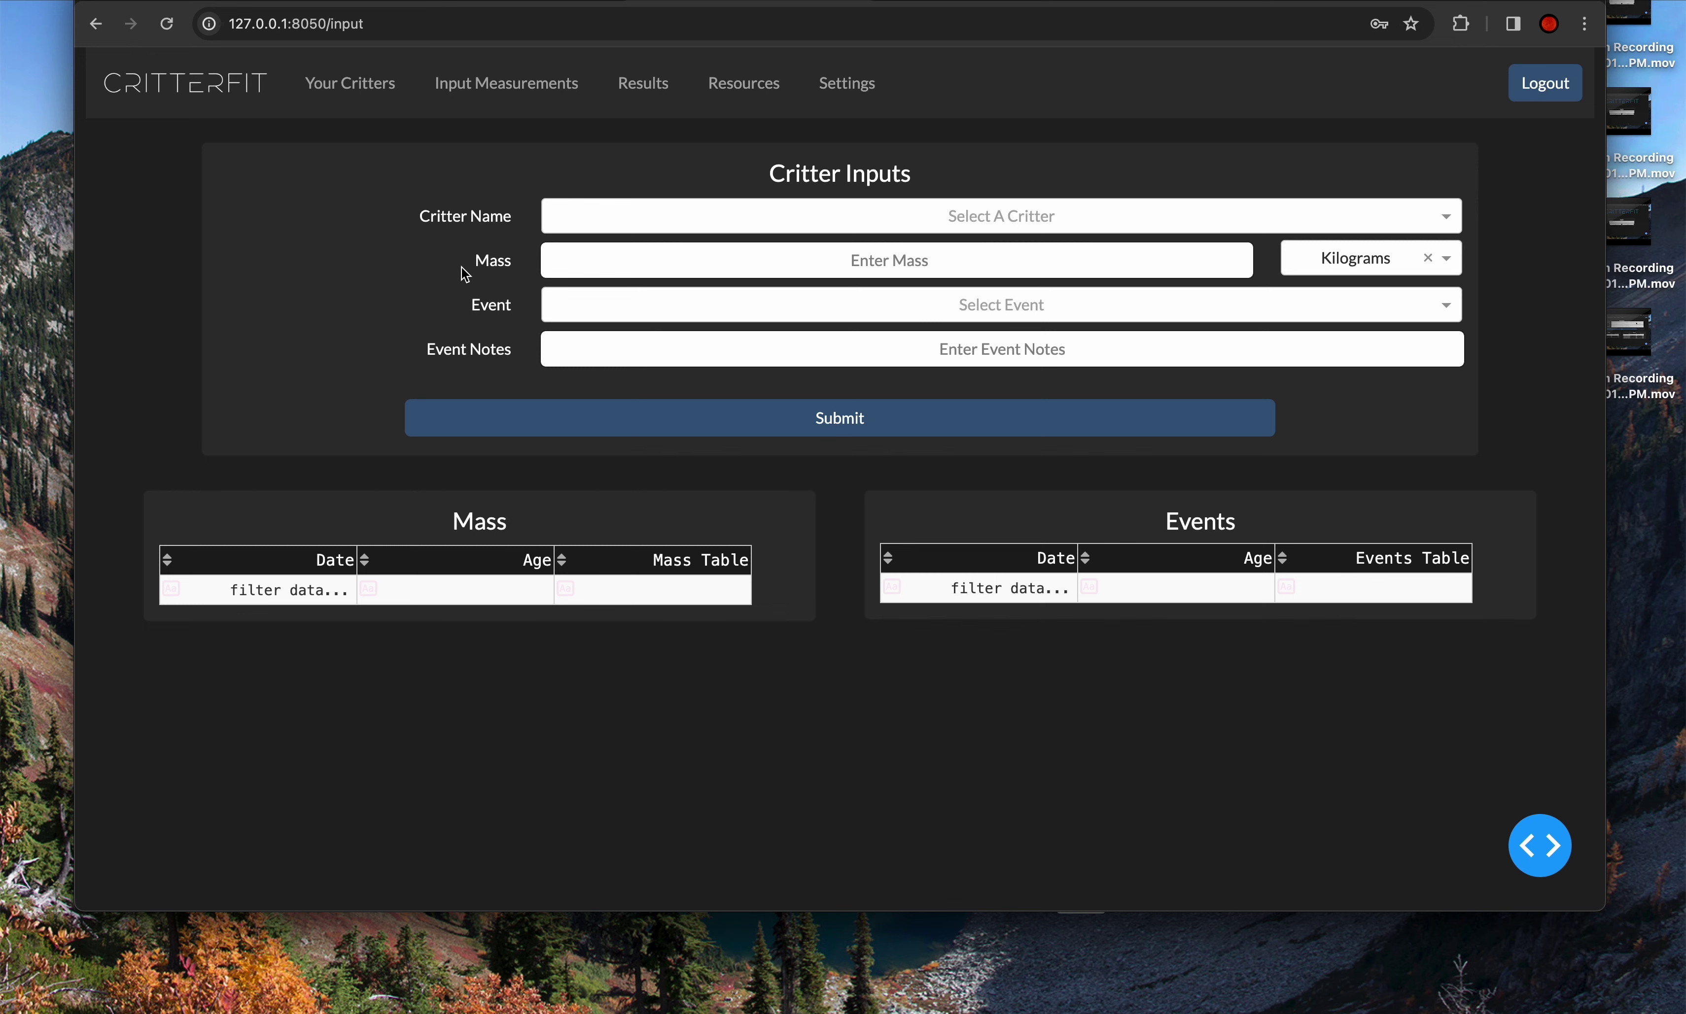
{"action": "left_click", "coordinate": [647, 89]}
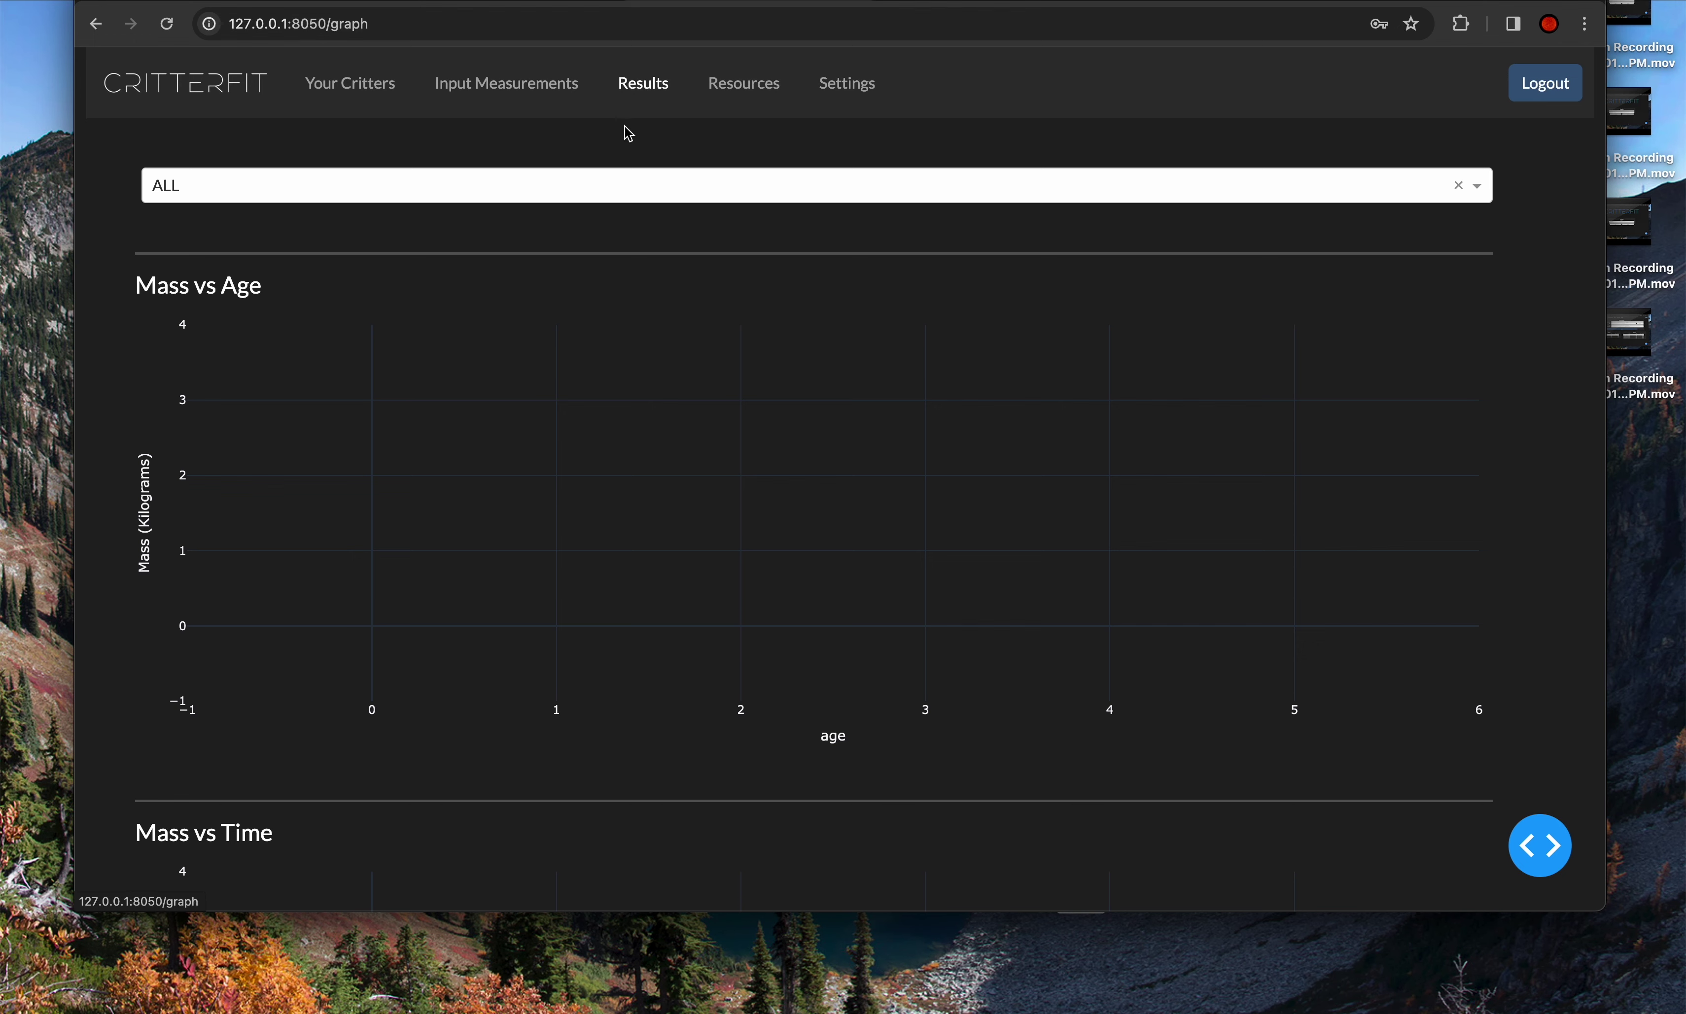
- Scroll through the empty Mass vs Age and Mass vs Time charts and check the ALL critter filter
{"action": "scroll", "coordinate": [578, 212], "scroll_direction": "down", "scroll_amount": 5}
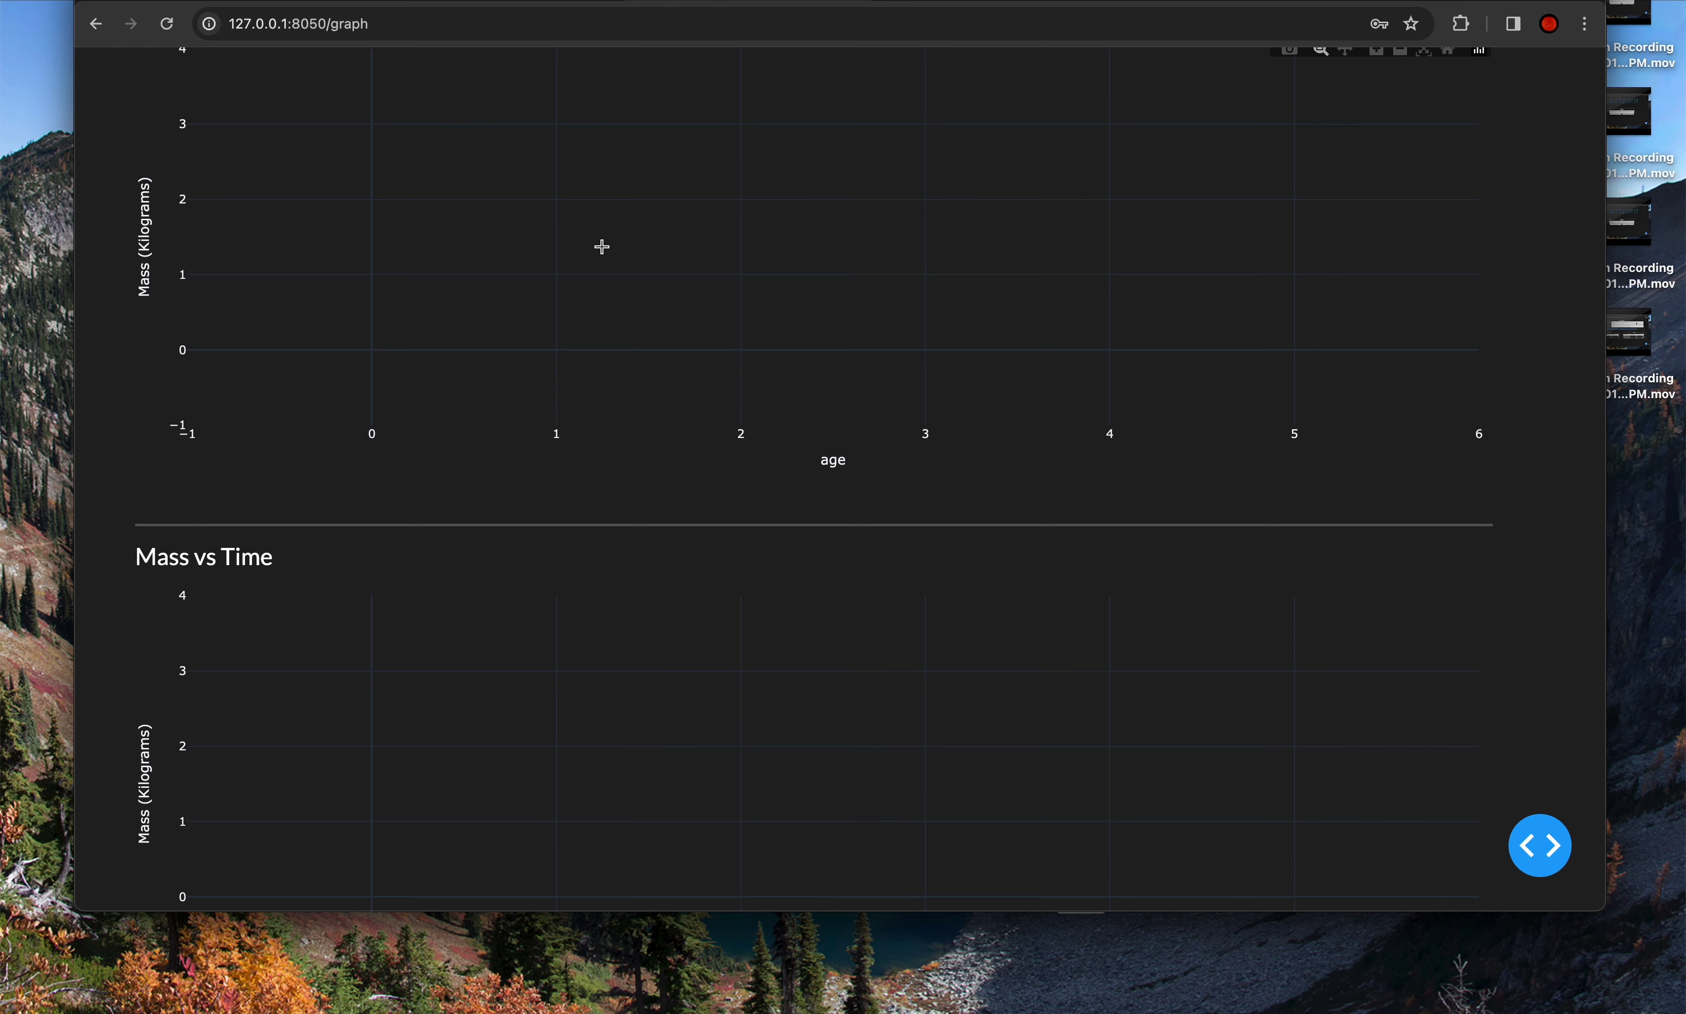
{"action": "scroll", "coordinate": [592, 251], "scroll_direction": "down", "scroll_amount": 3}
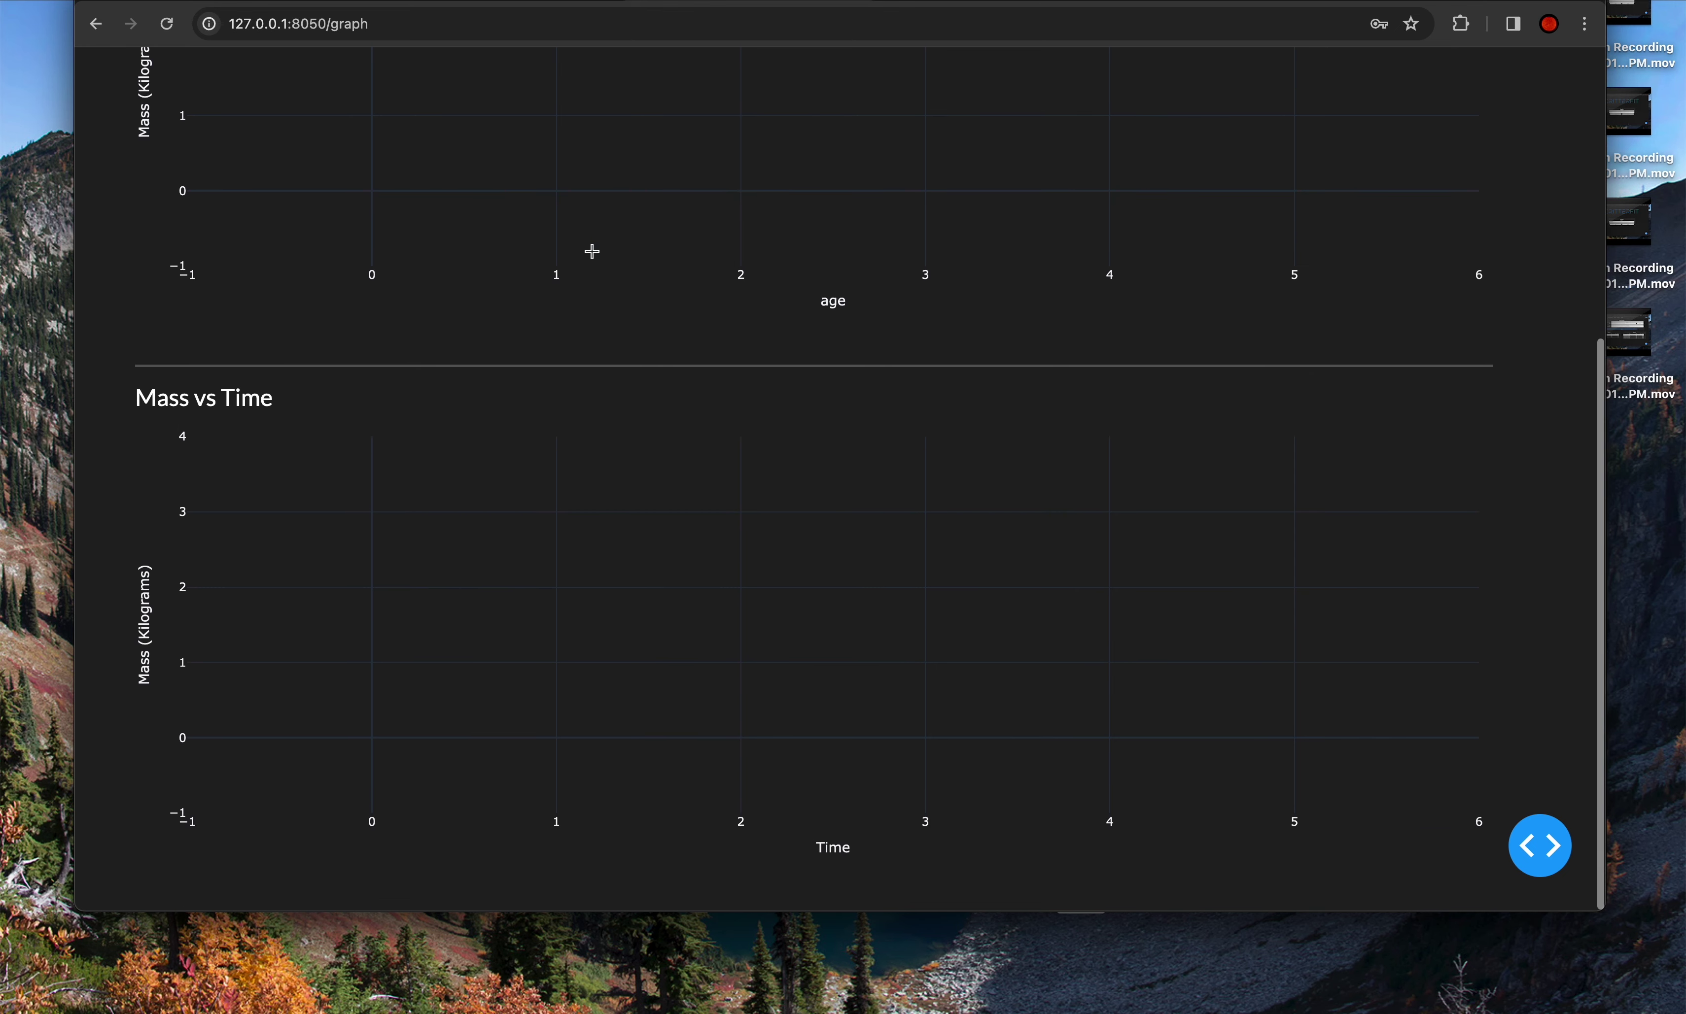
{"action": "scroll", "coordinate": [592, 251], "scroll_direction": "up", "scroll_amount": 6}
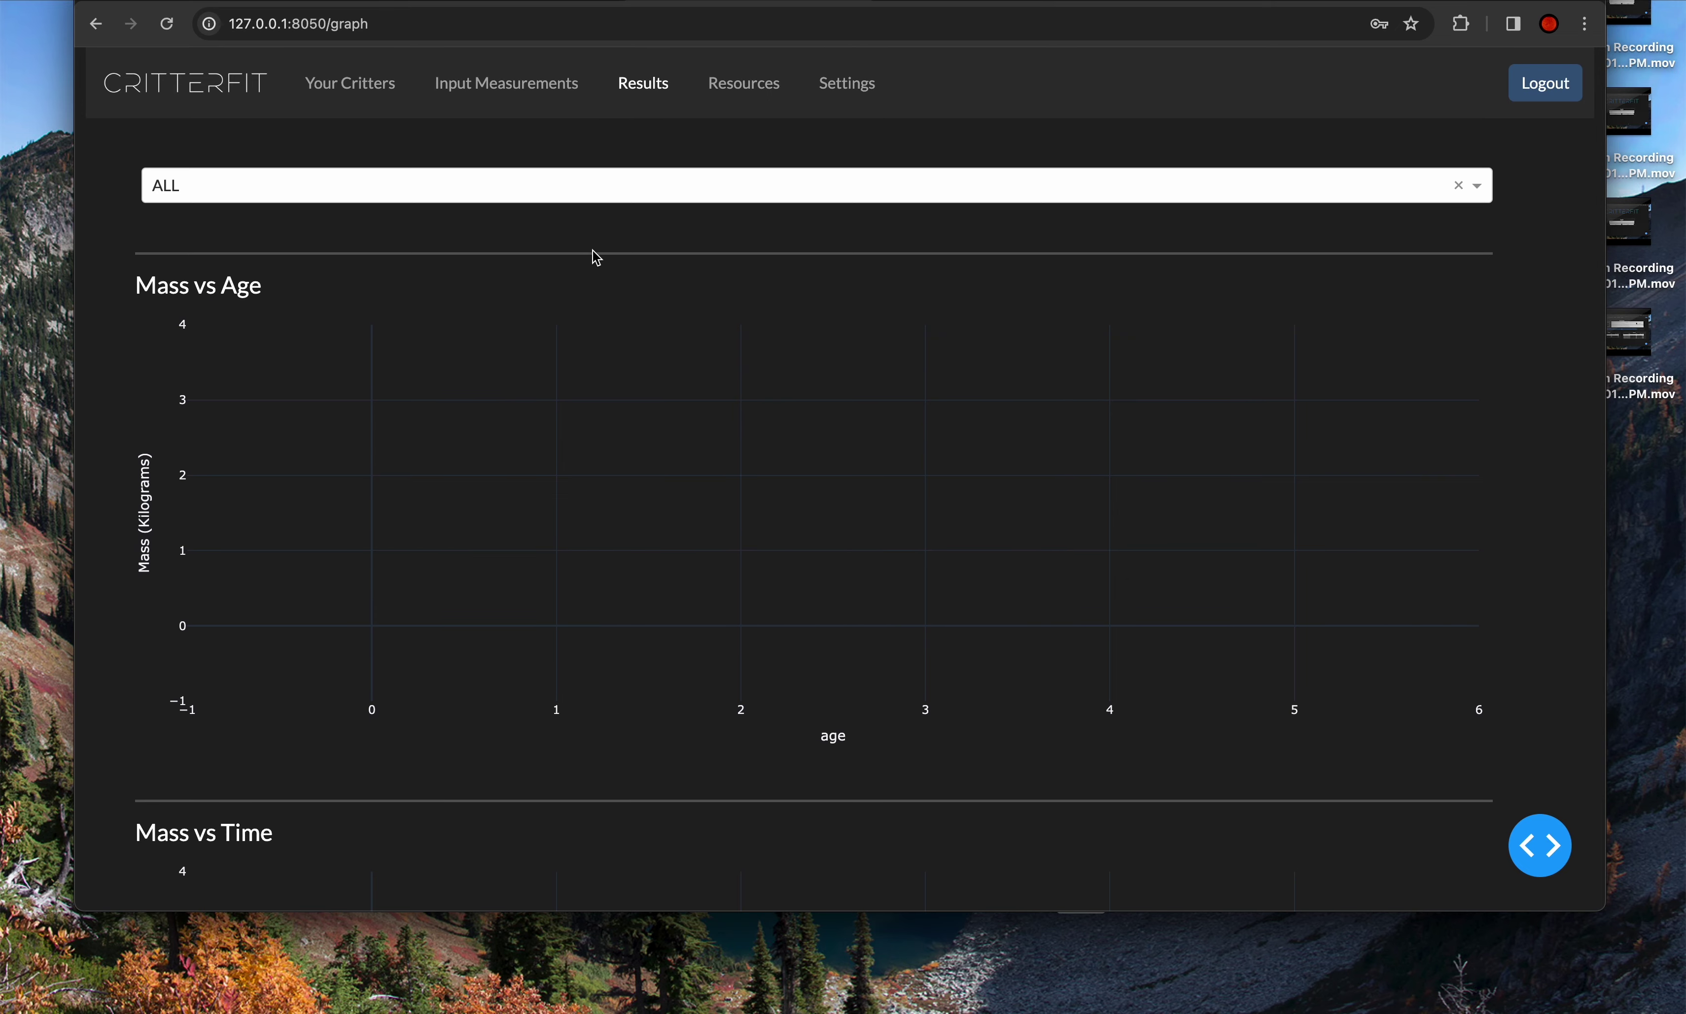
{"action": "scroll", "coordinate": [597, 259], "scroll_direction": "down", "scroll_amount": 6}
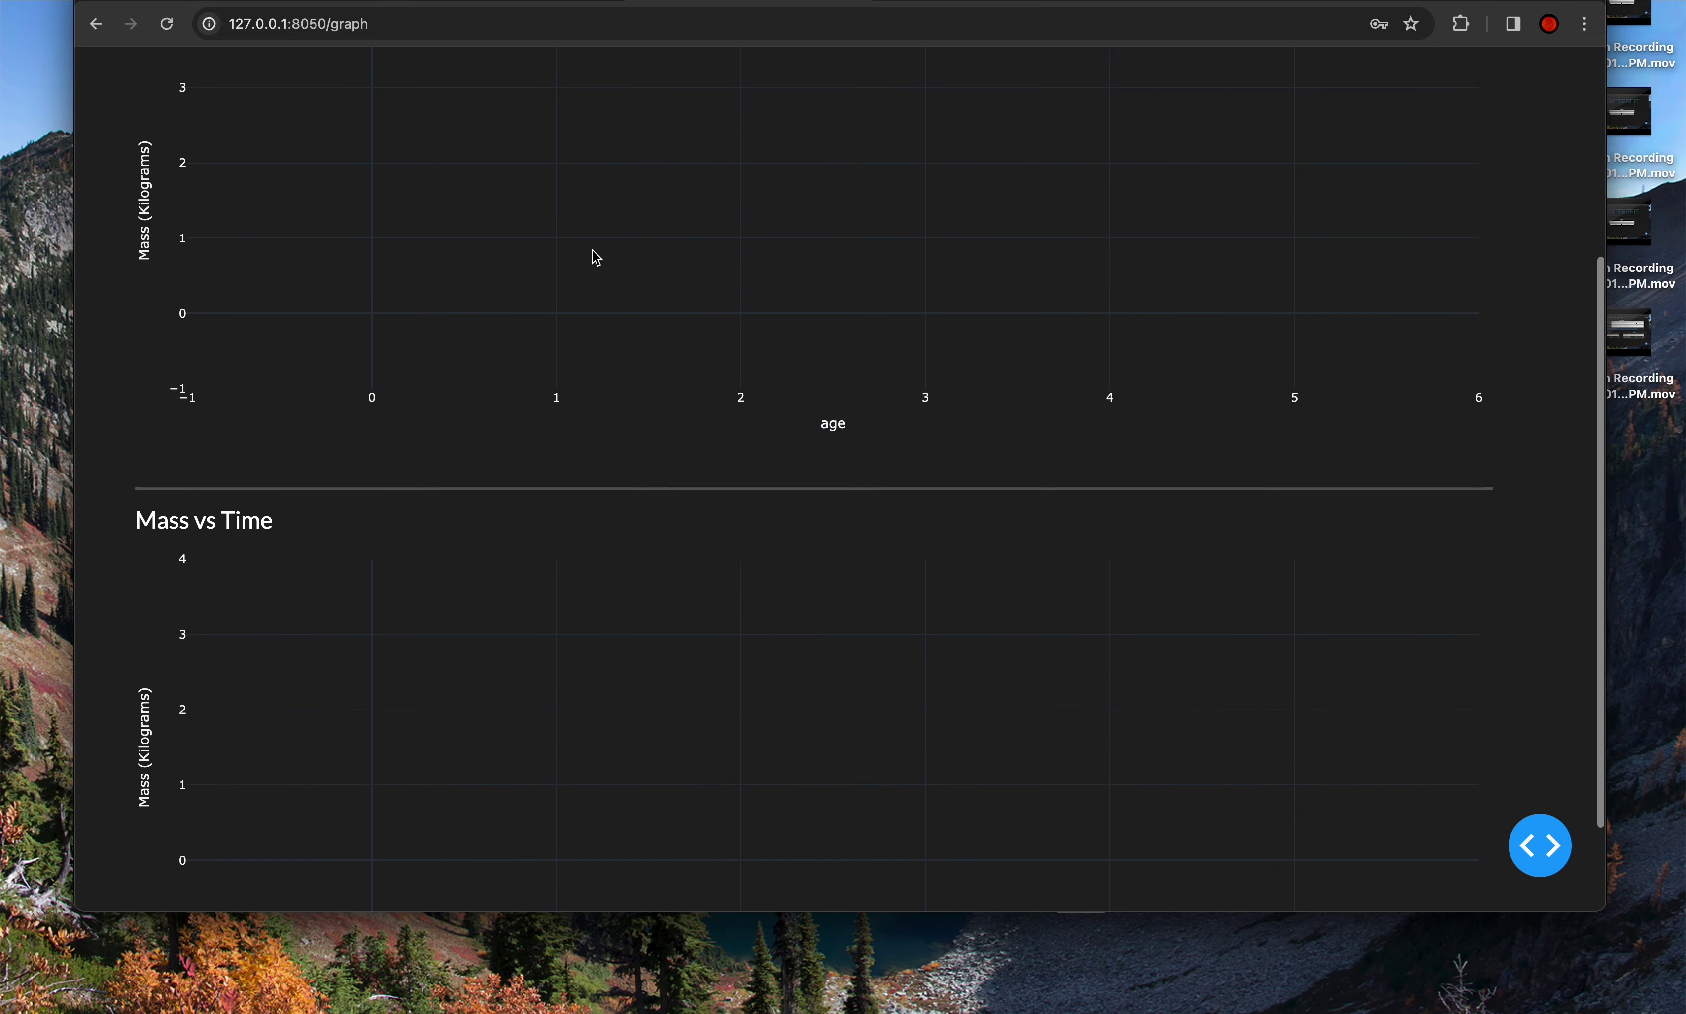
{"action": "scroll", "coordinate": [591, 251], "scroll_direction": "up", "scroll_amount": 6}
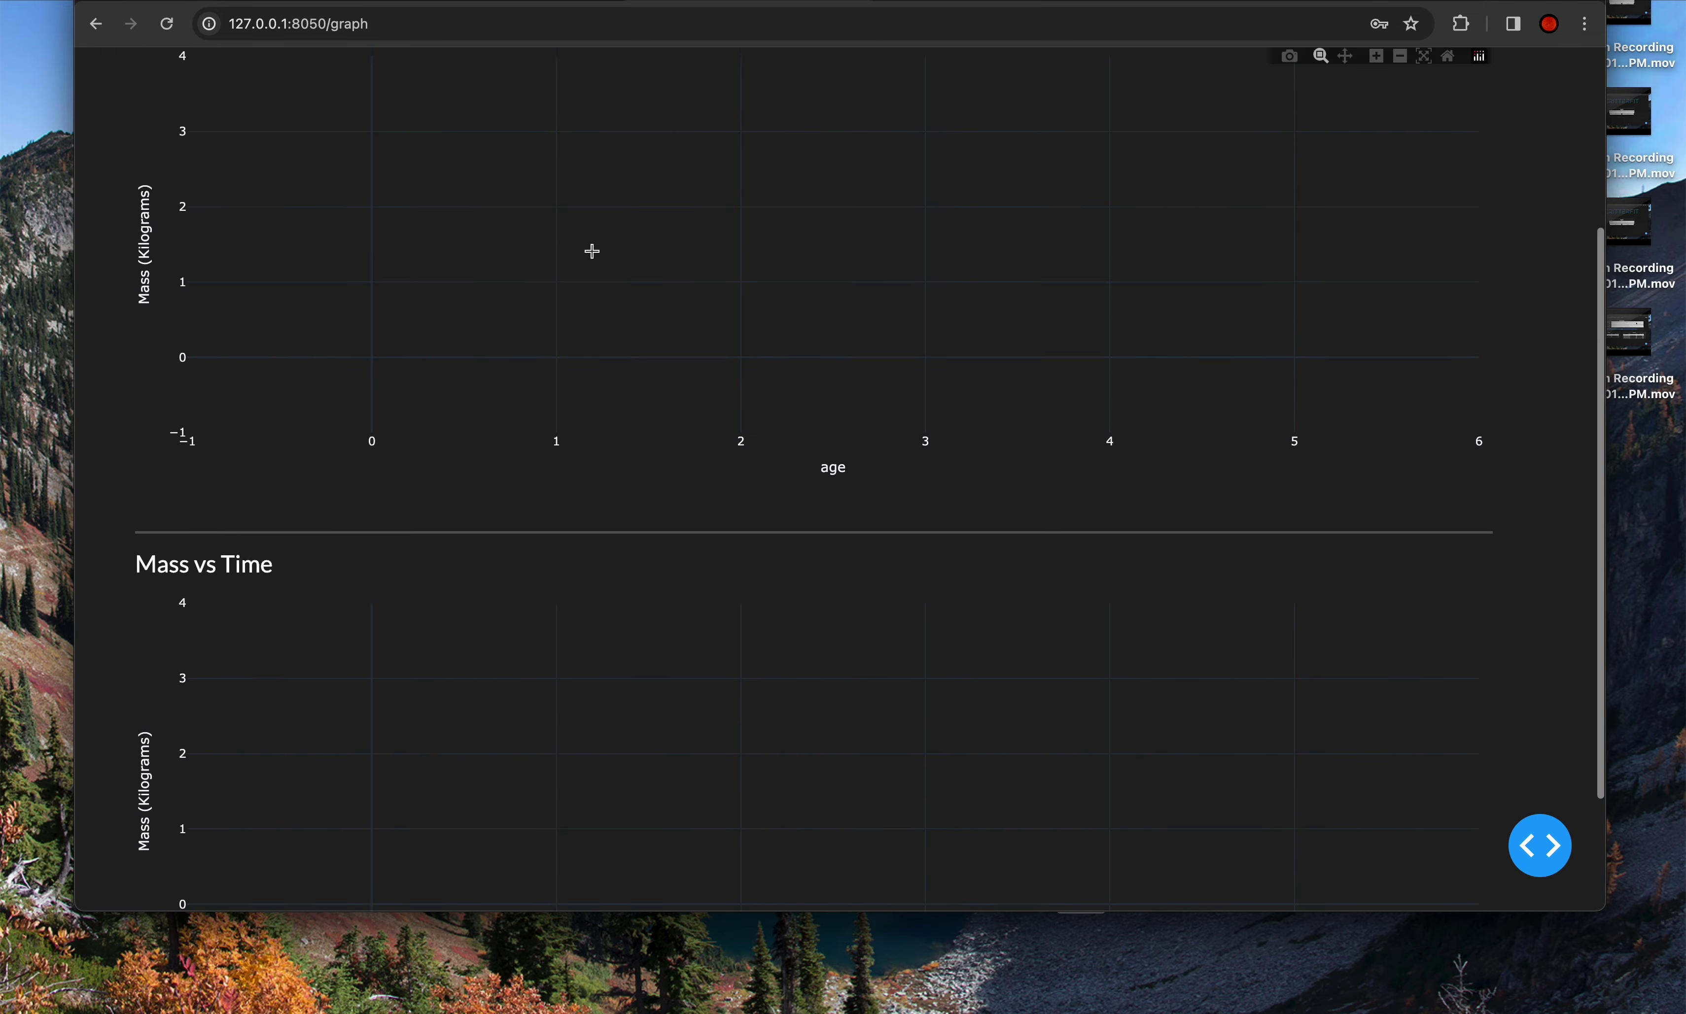
{"action": "left_click", "coordinate": [589, 199]}
{"action": "left_click", "coordinate": [599, 160]}
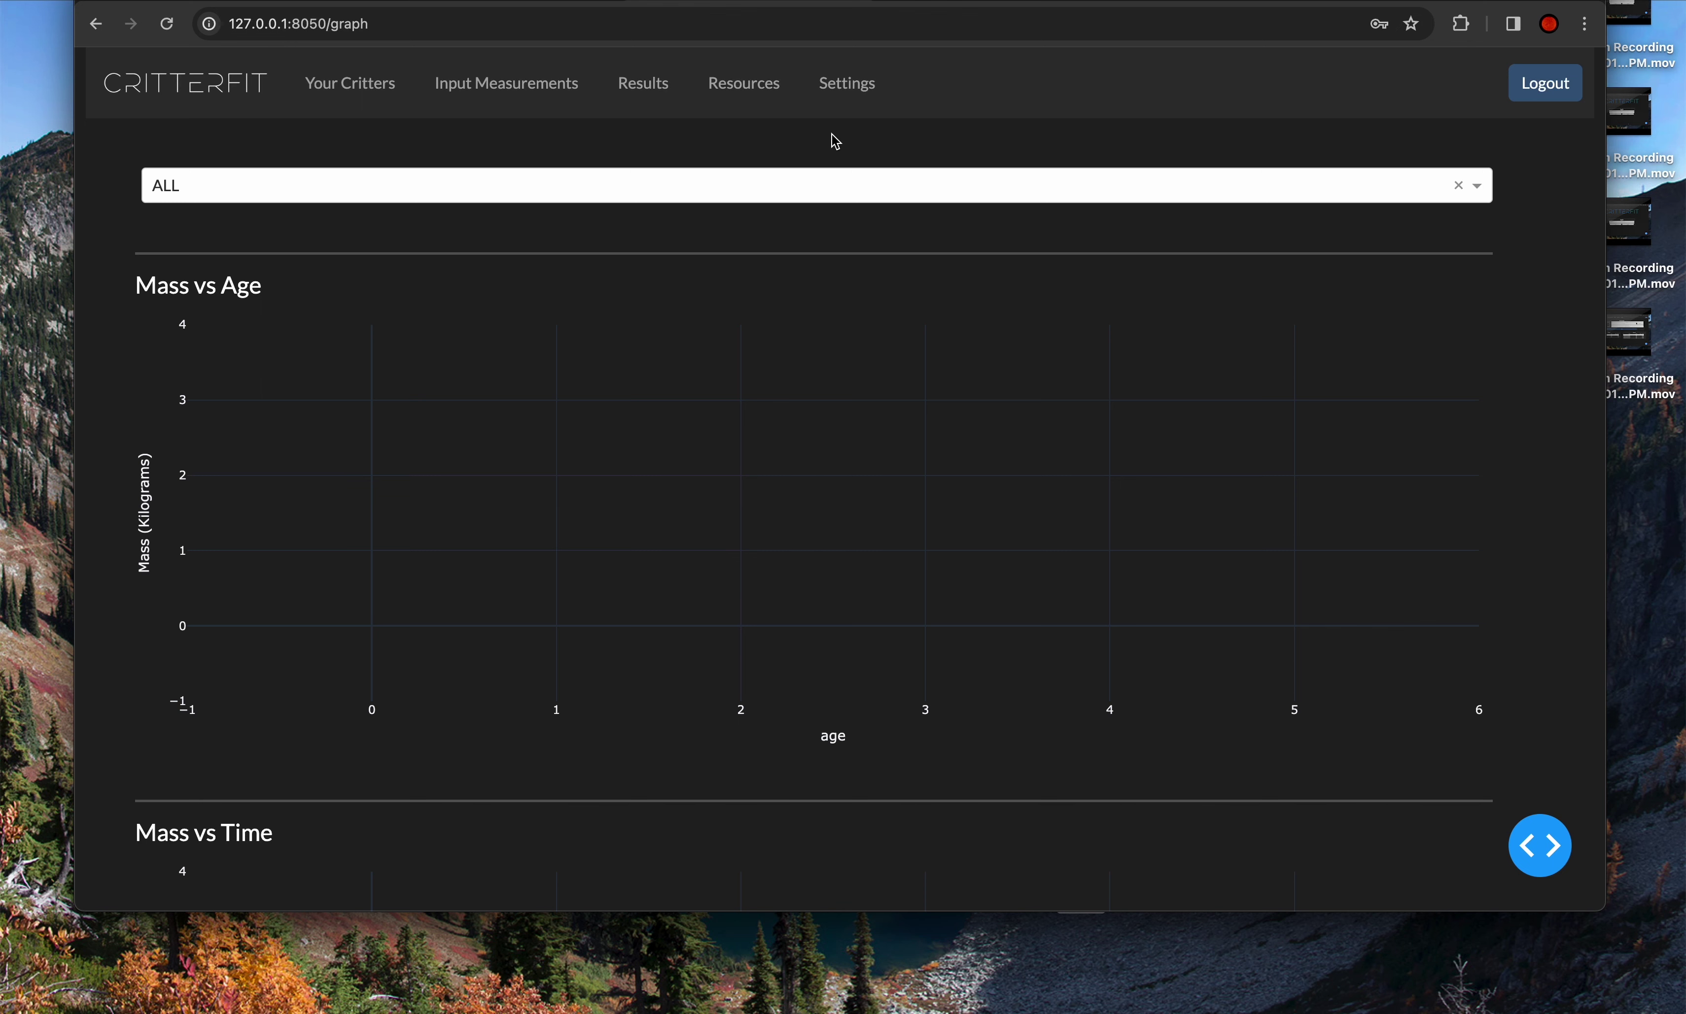
- Go to the Settings page and bring up the default mass unit choices
{"action": "left_click", "coordinate": [853, 100]}
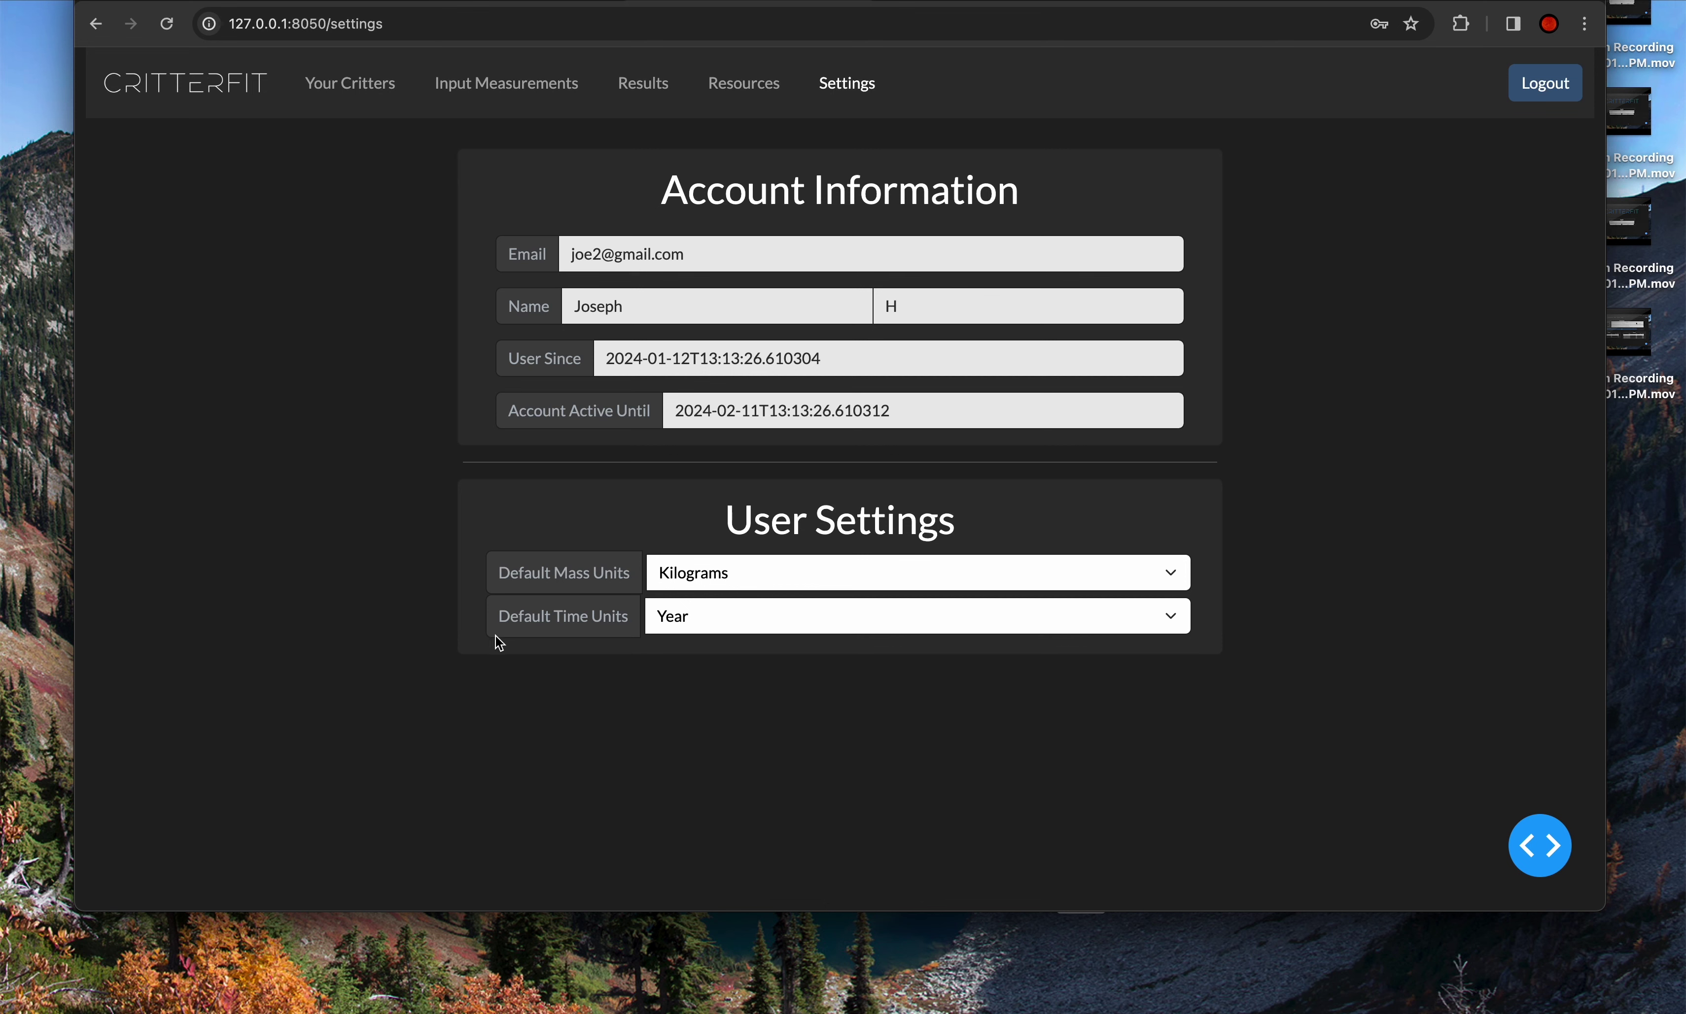
{"action": "left_click", "coordinate": [799, 576]}
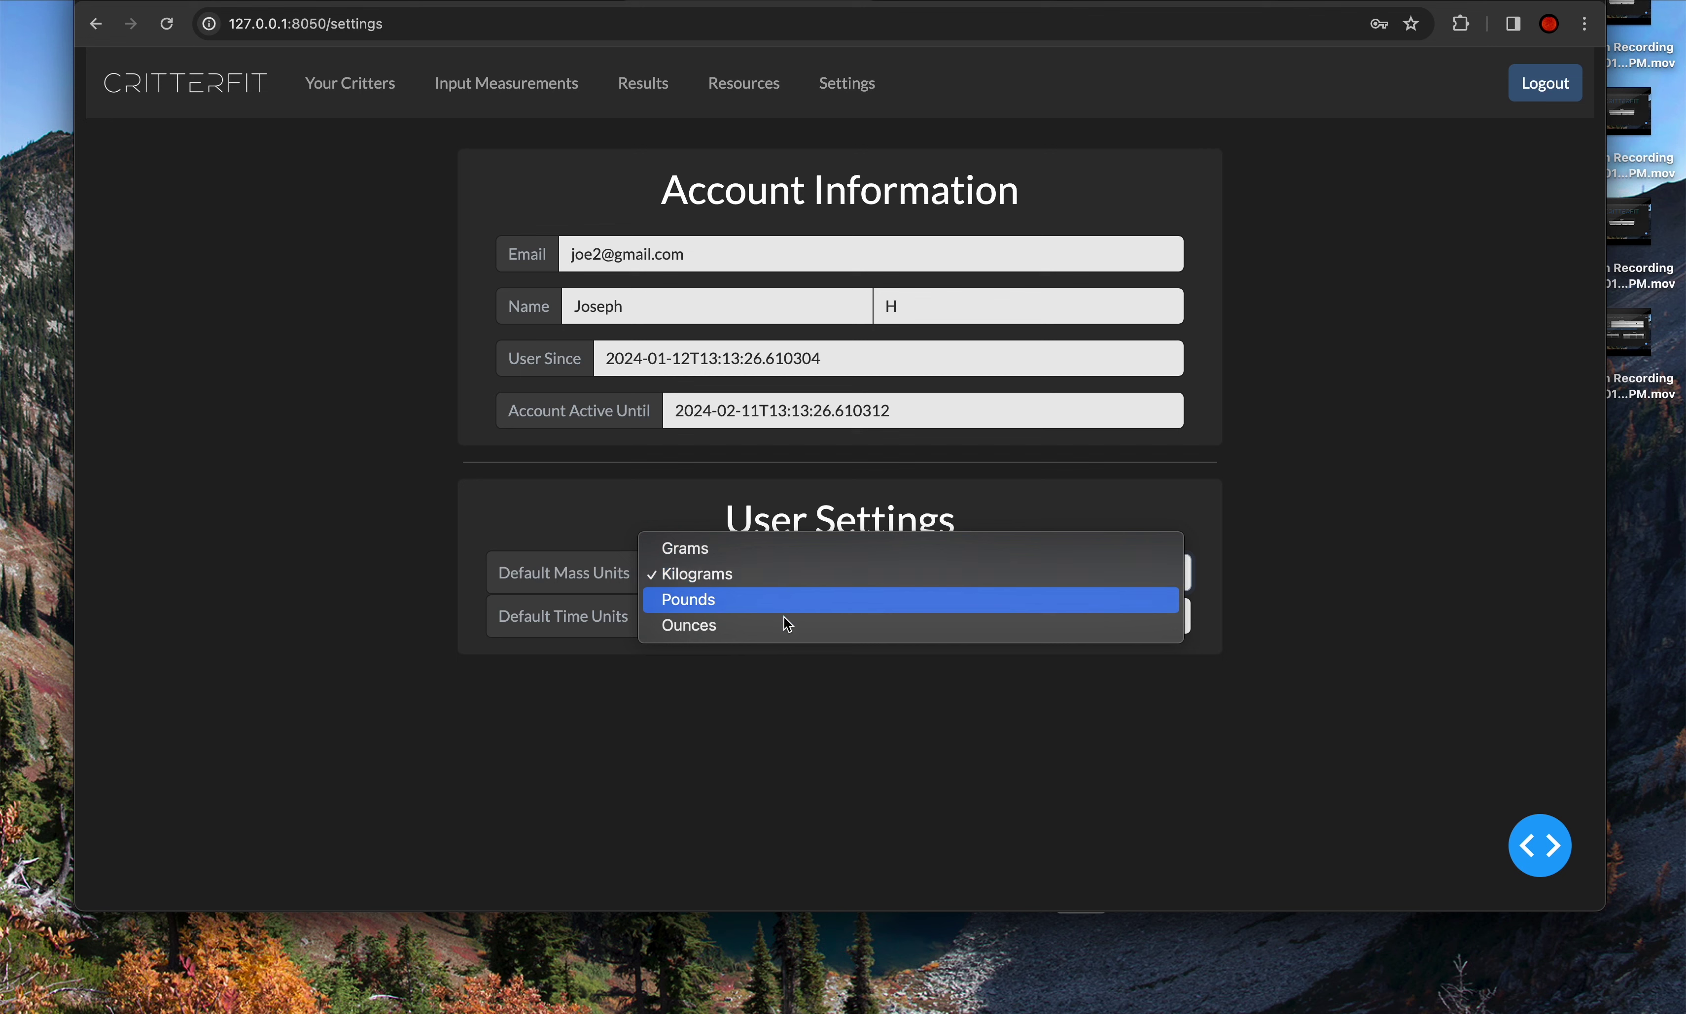
- Set default mass units to Pounds, keep time units at Year, then return to Input Measurements
{"action": "left_click", "coordinate": [769, 688]}
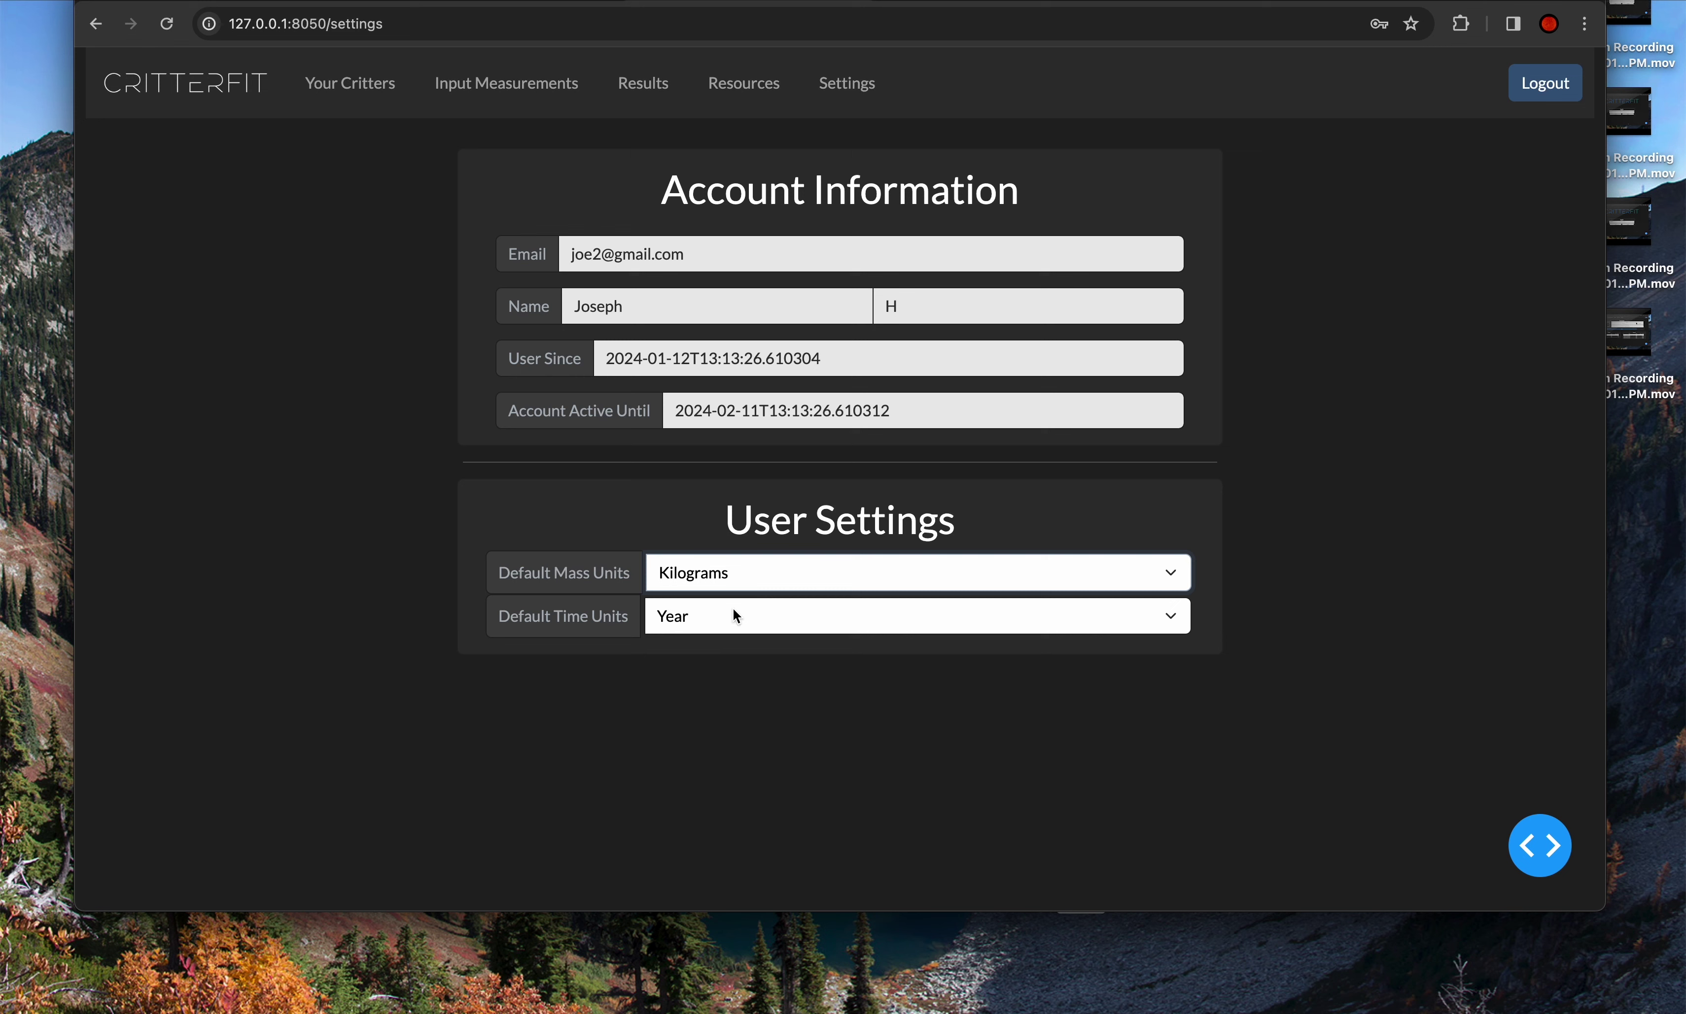
{"action": "left_click", "coordinate": [725, 620]}
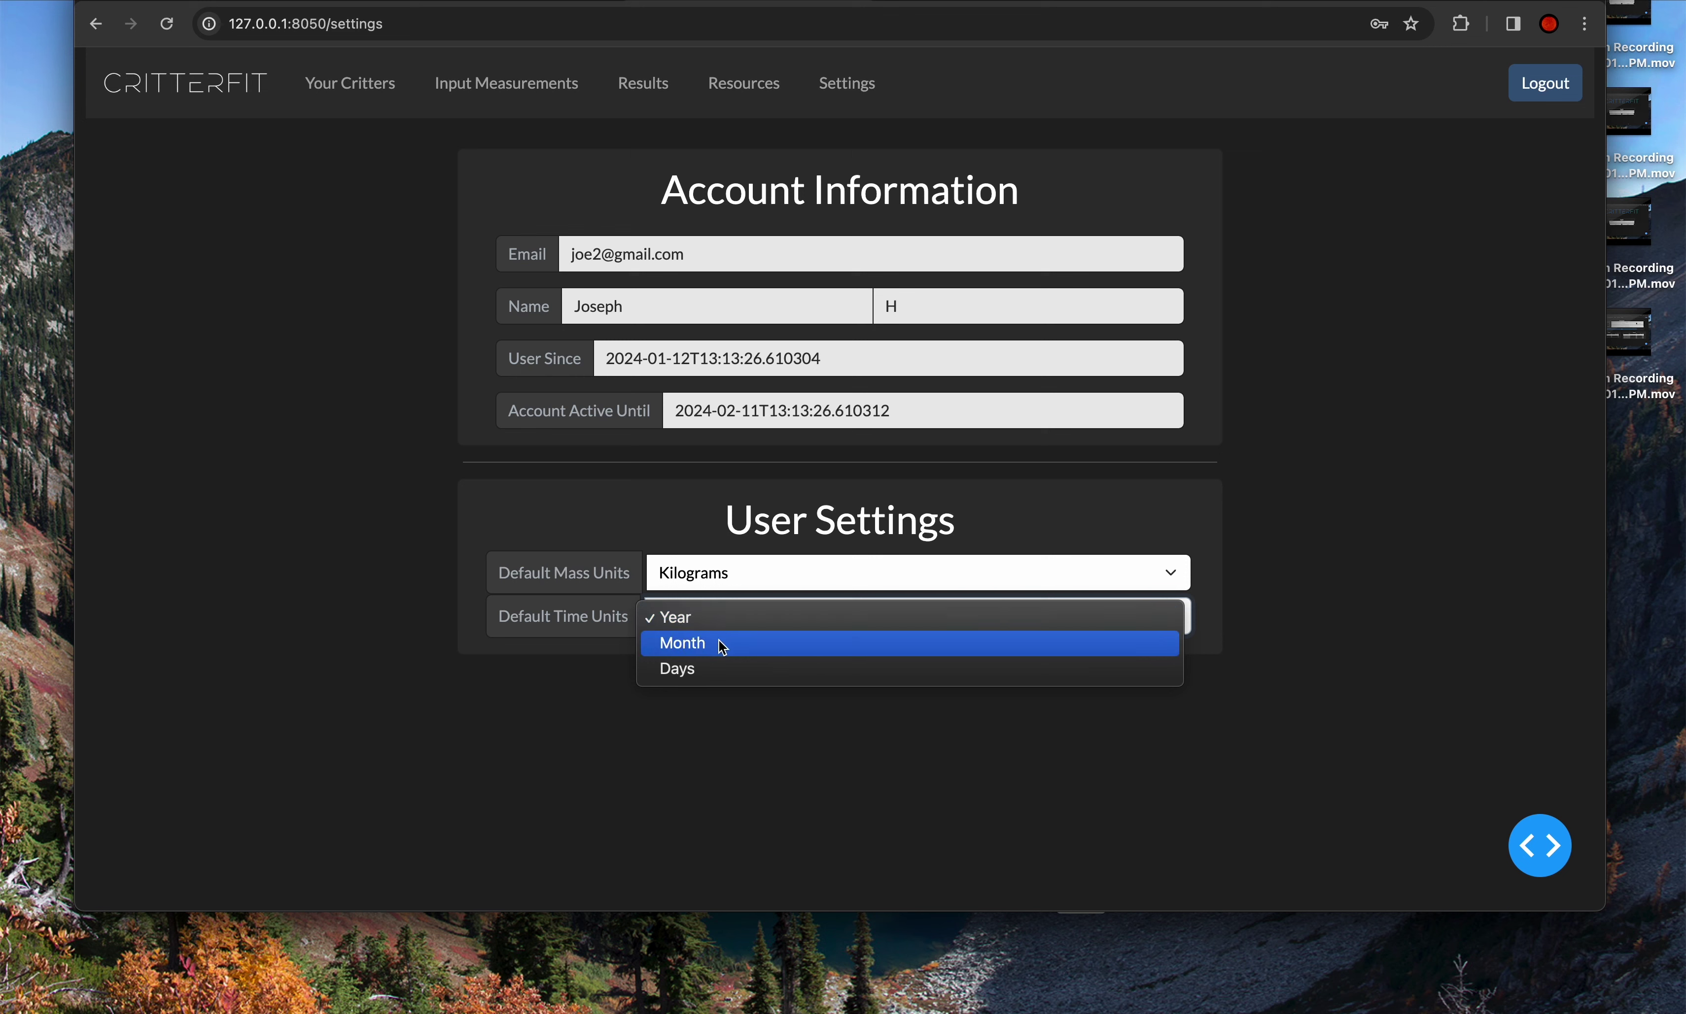
{"action": "left_click", "coordinate": [703, 703]}
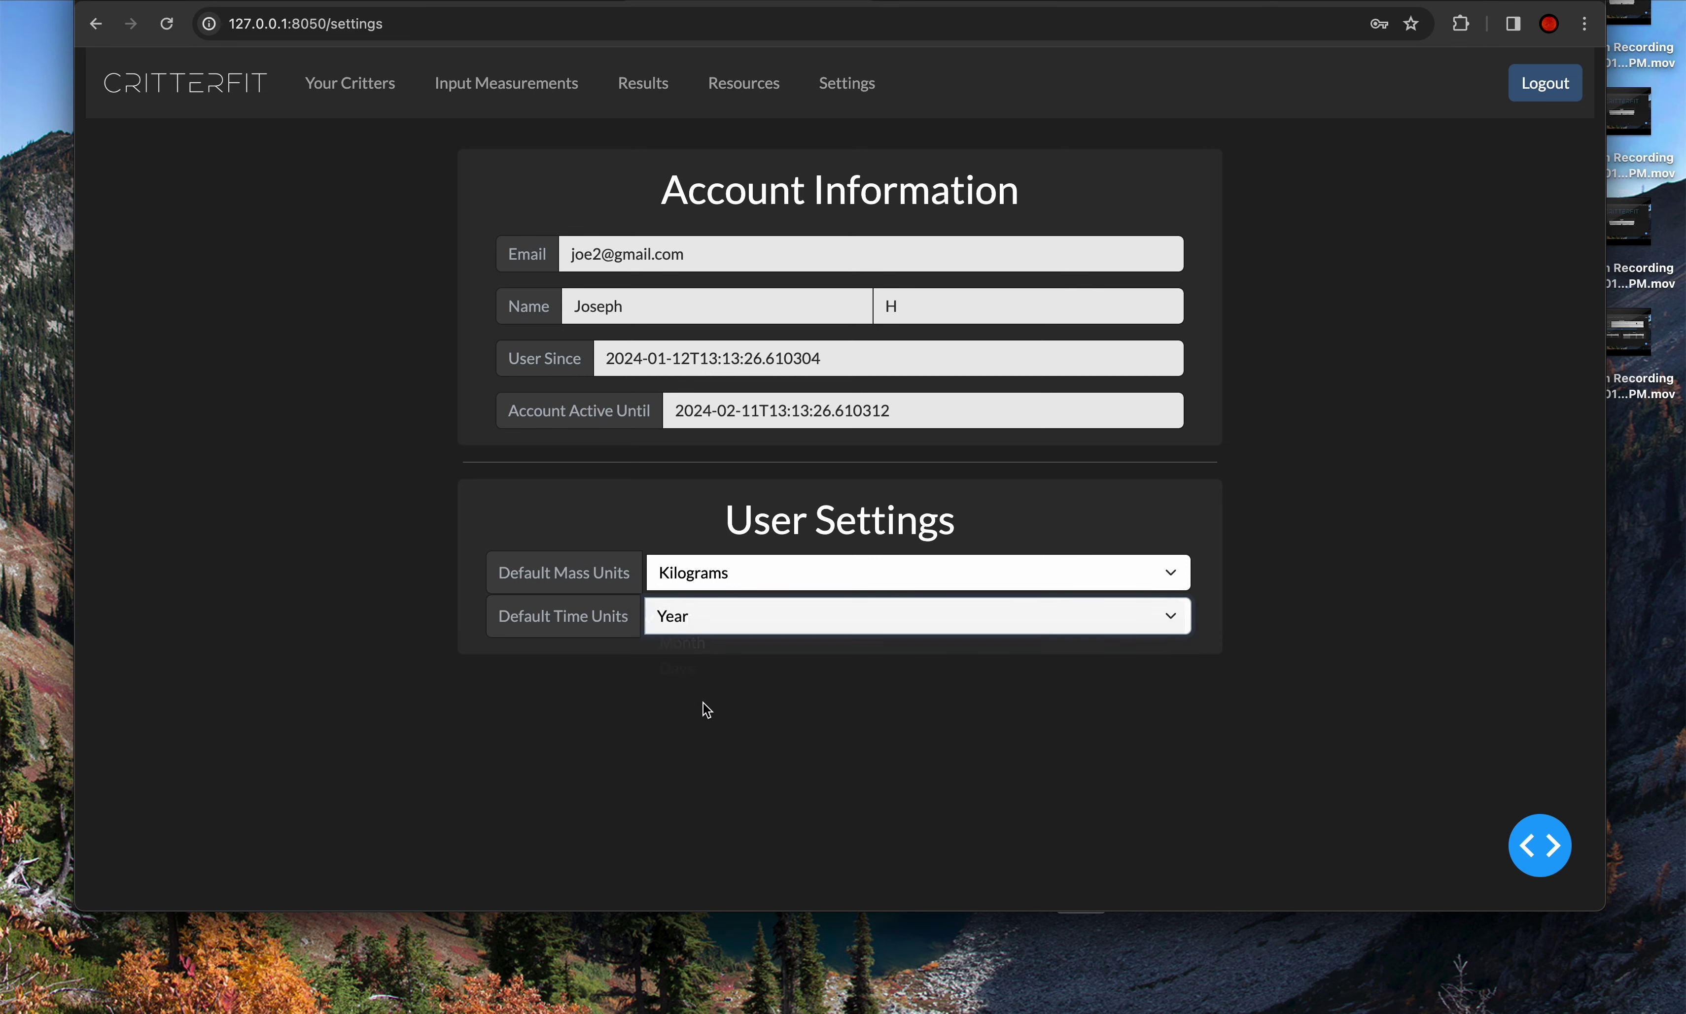
{"action": "left_click", "coordinate": [746, 580]}
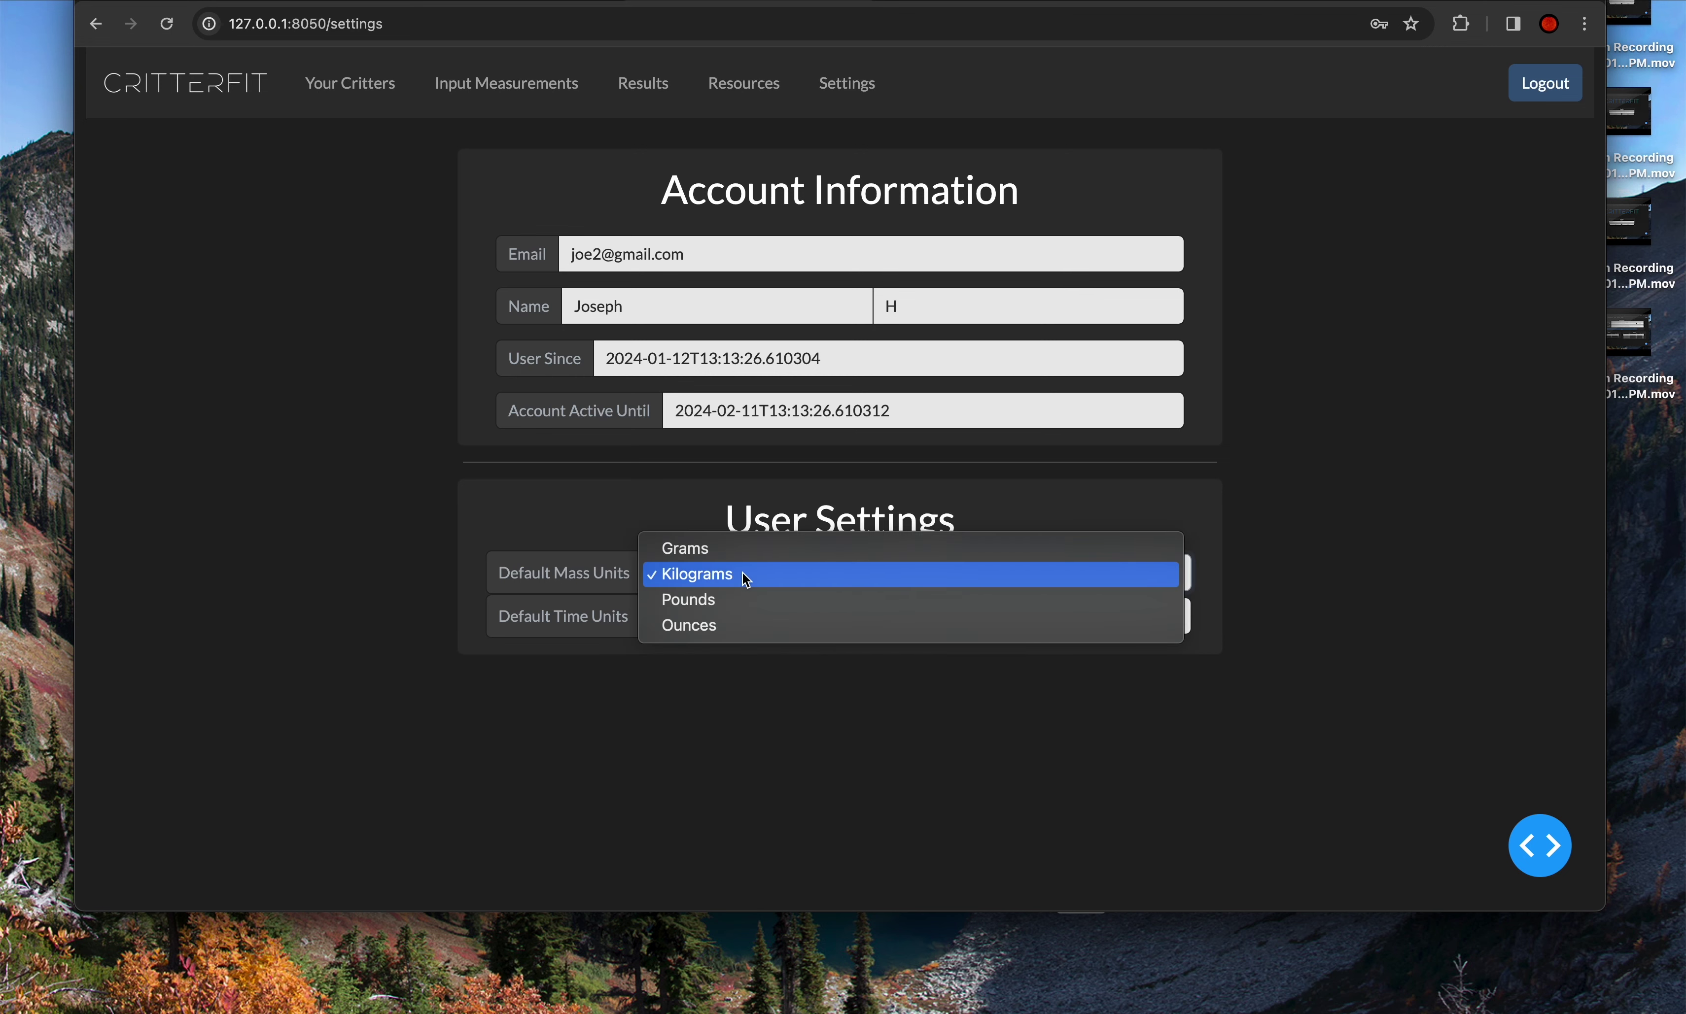
{"action": "left_click", "coordinate": [732, 600]}
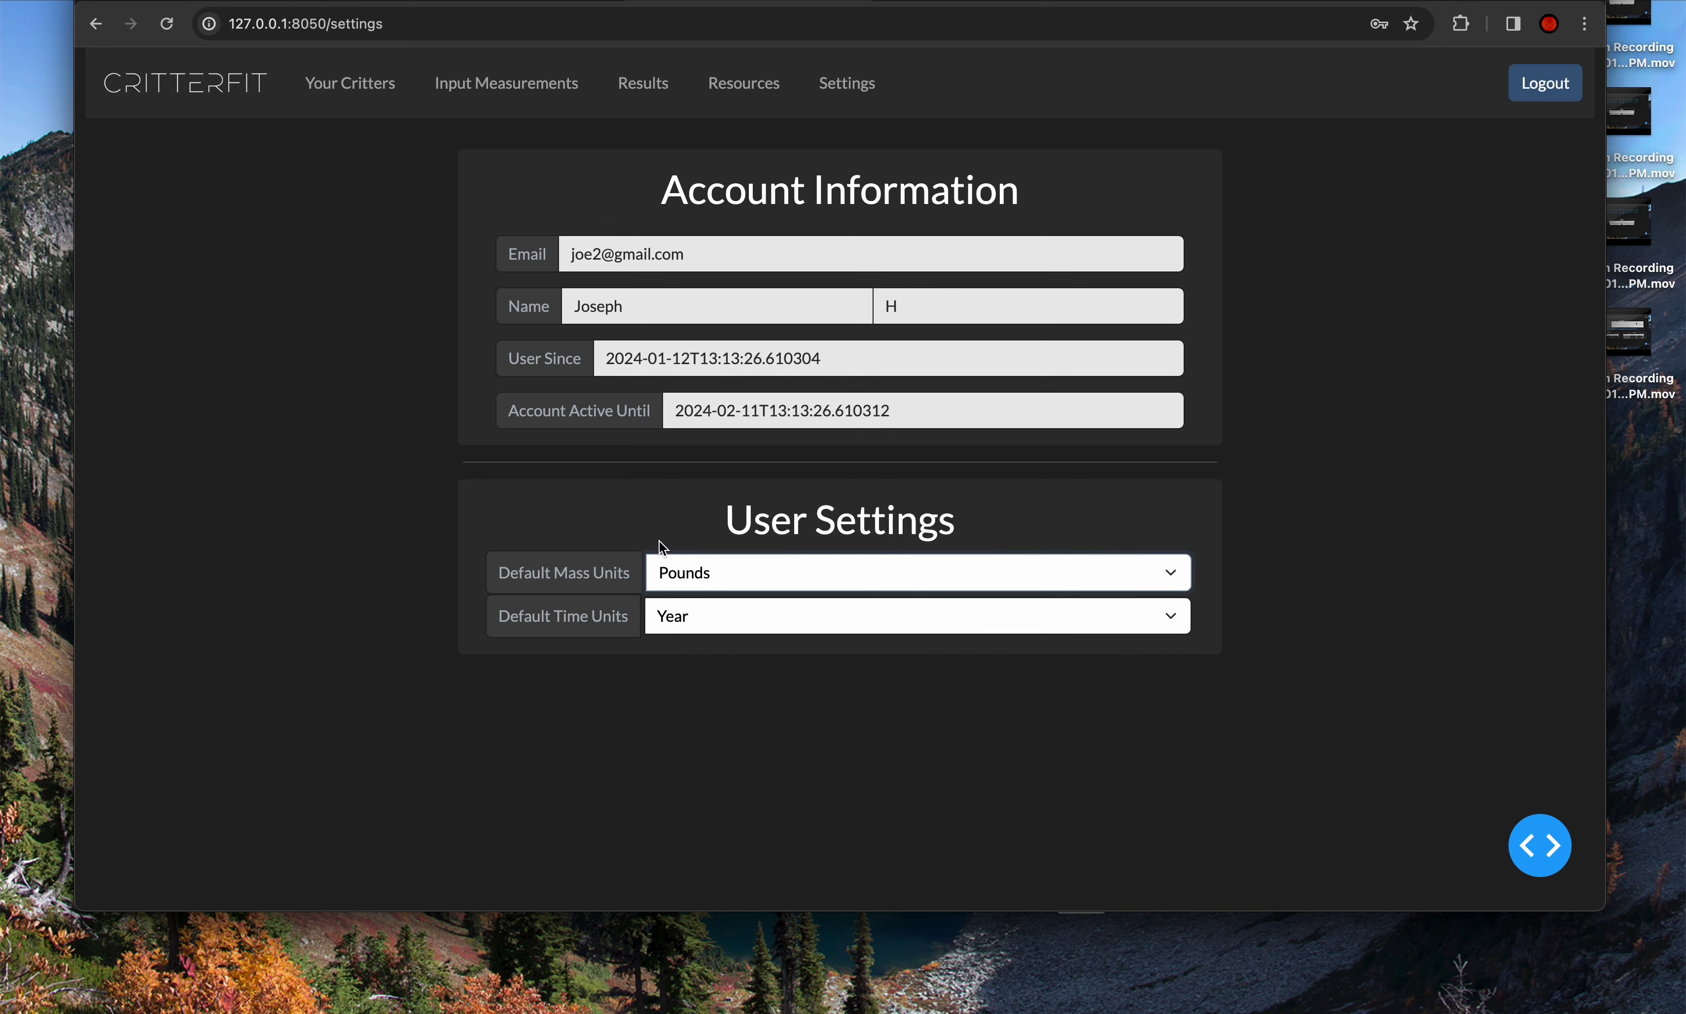
{"action": "left_click", "coordinate": [667, 531]}
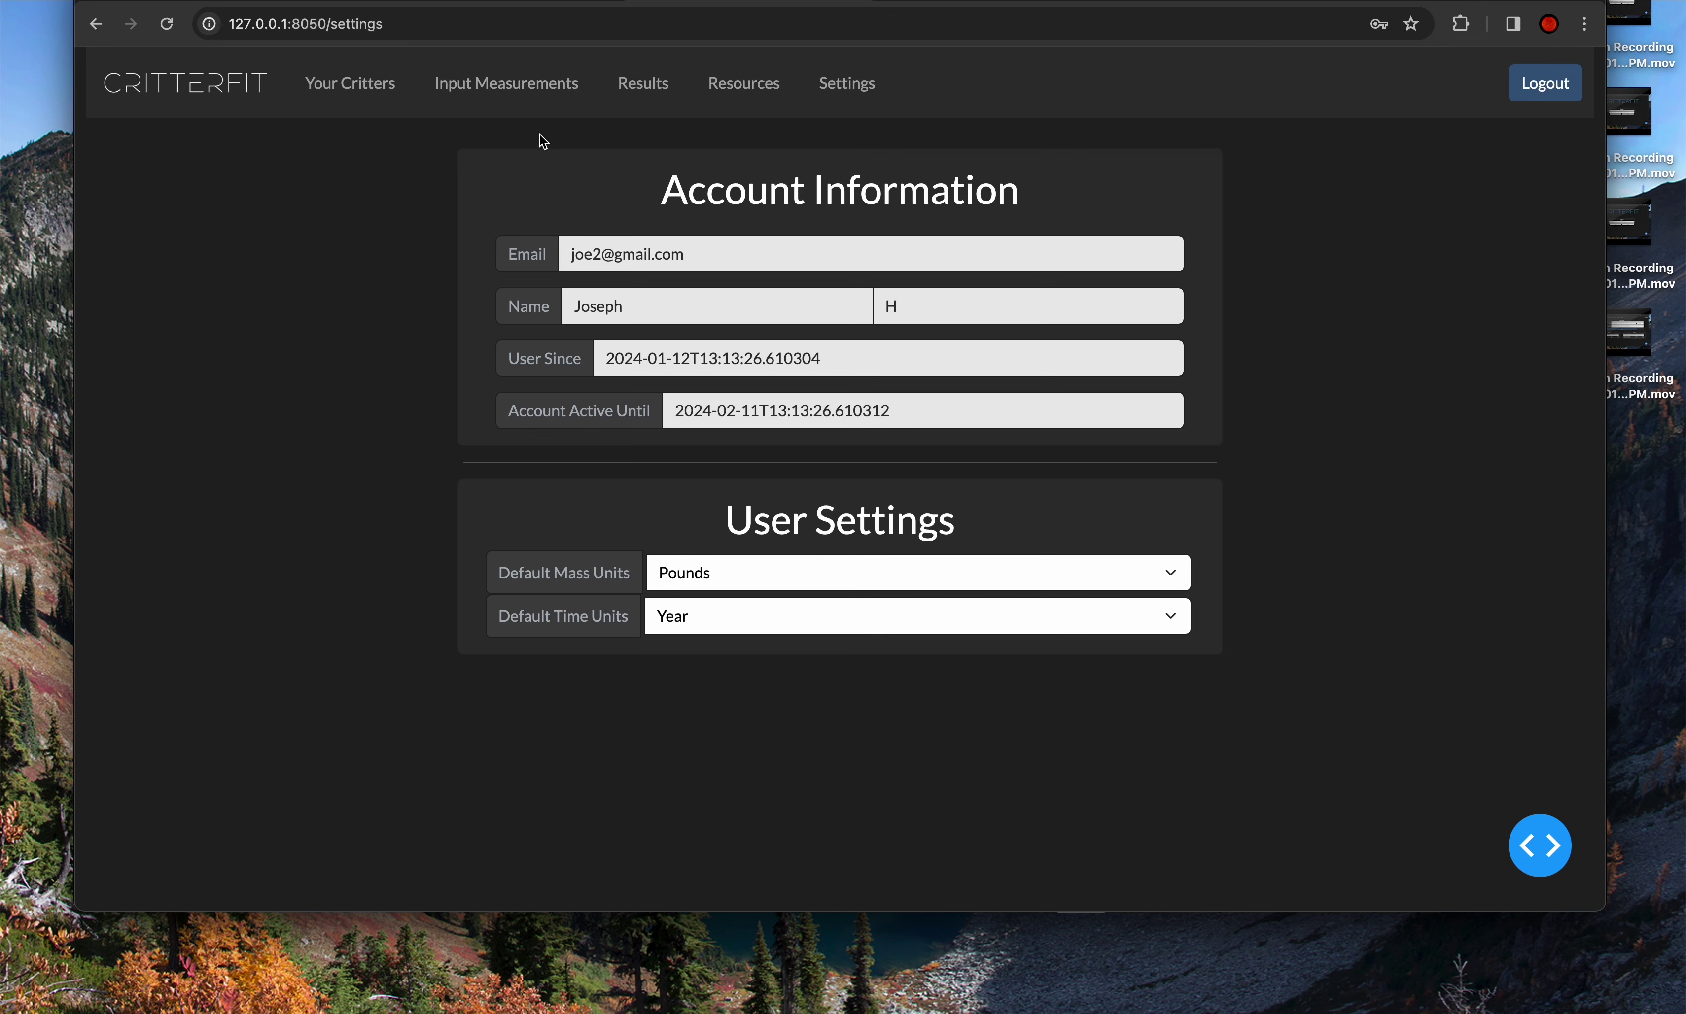
{"action": "left_click", "coordinate": [545, 94]}
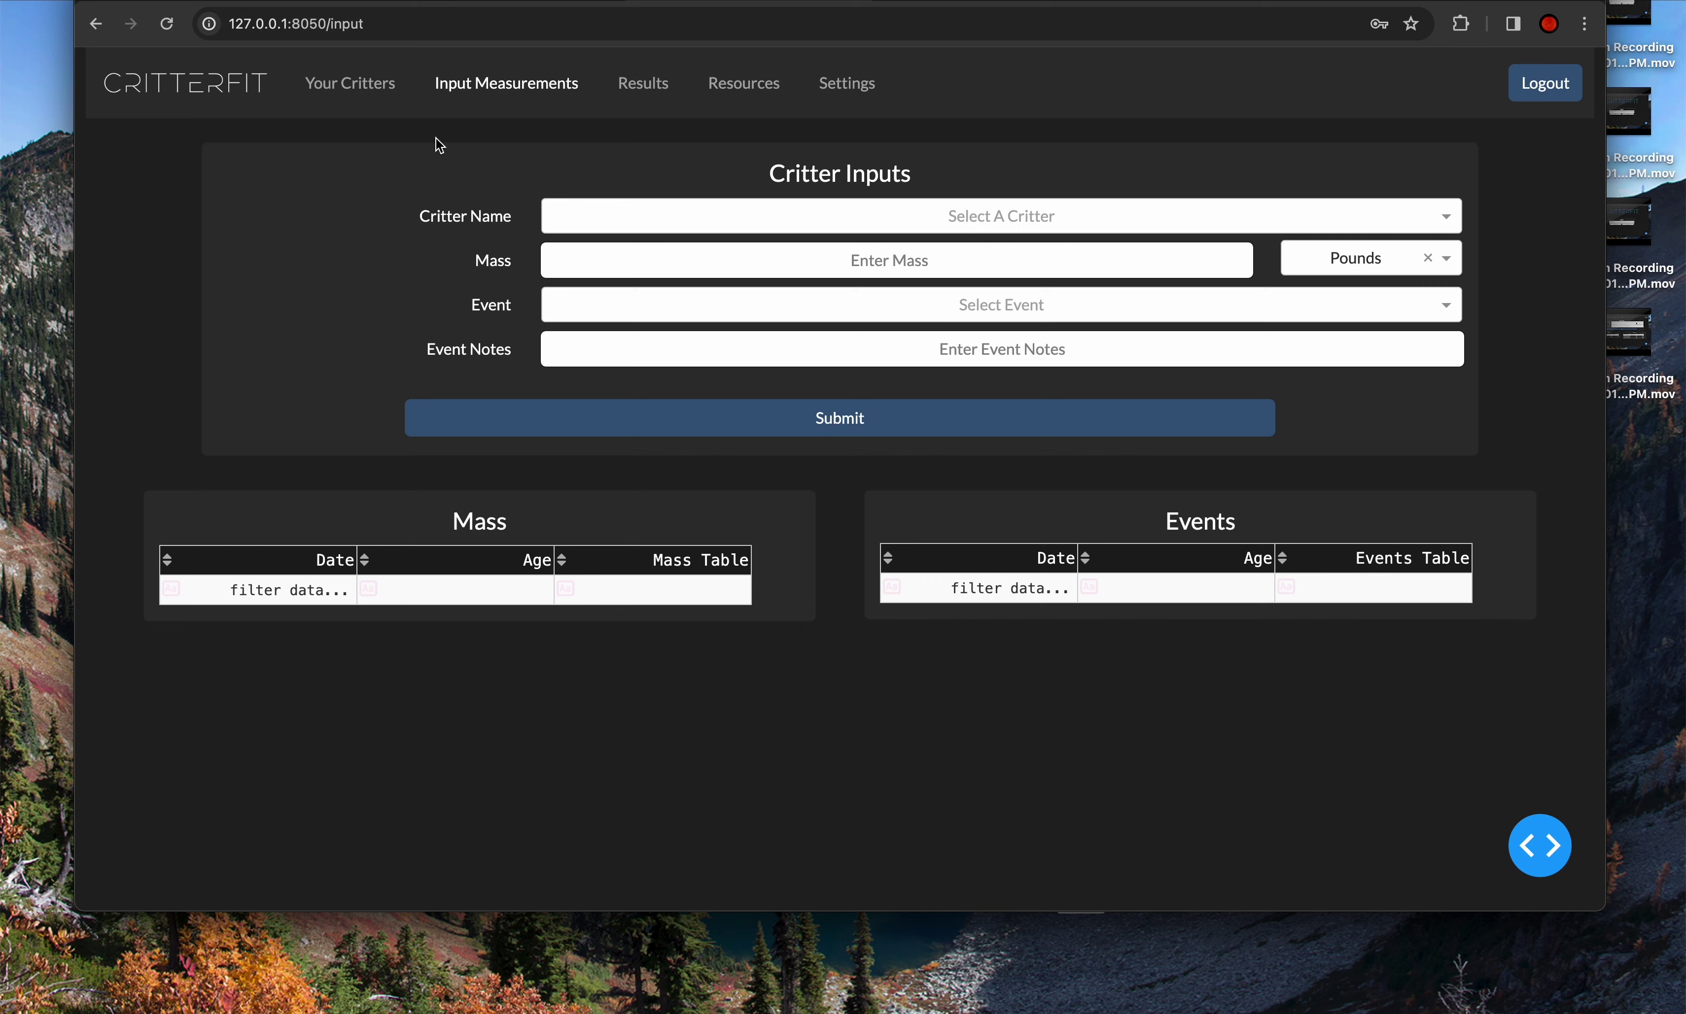
- Return to the Your Critters page with its empty critter table
{"action": "left_click", "coordinate": [363, 92]}
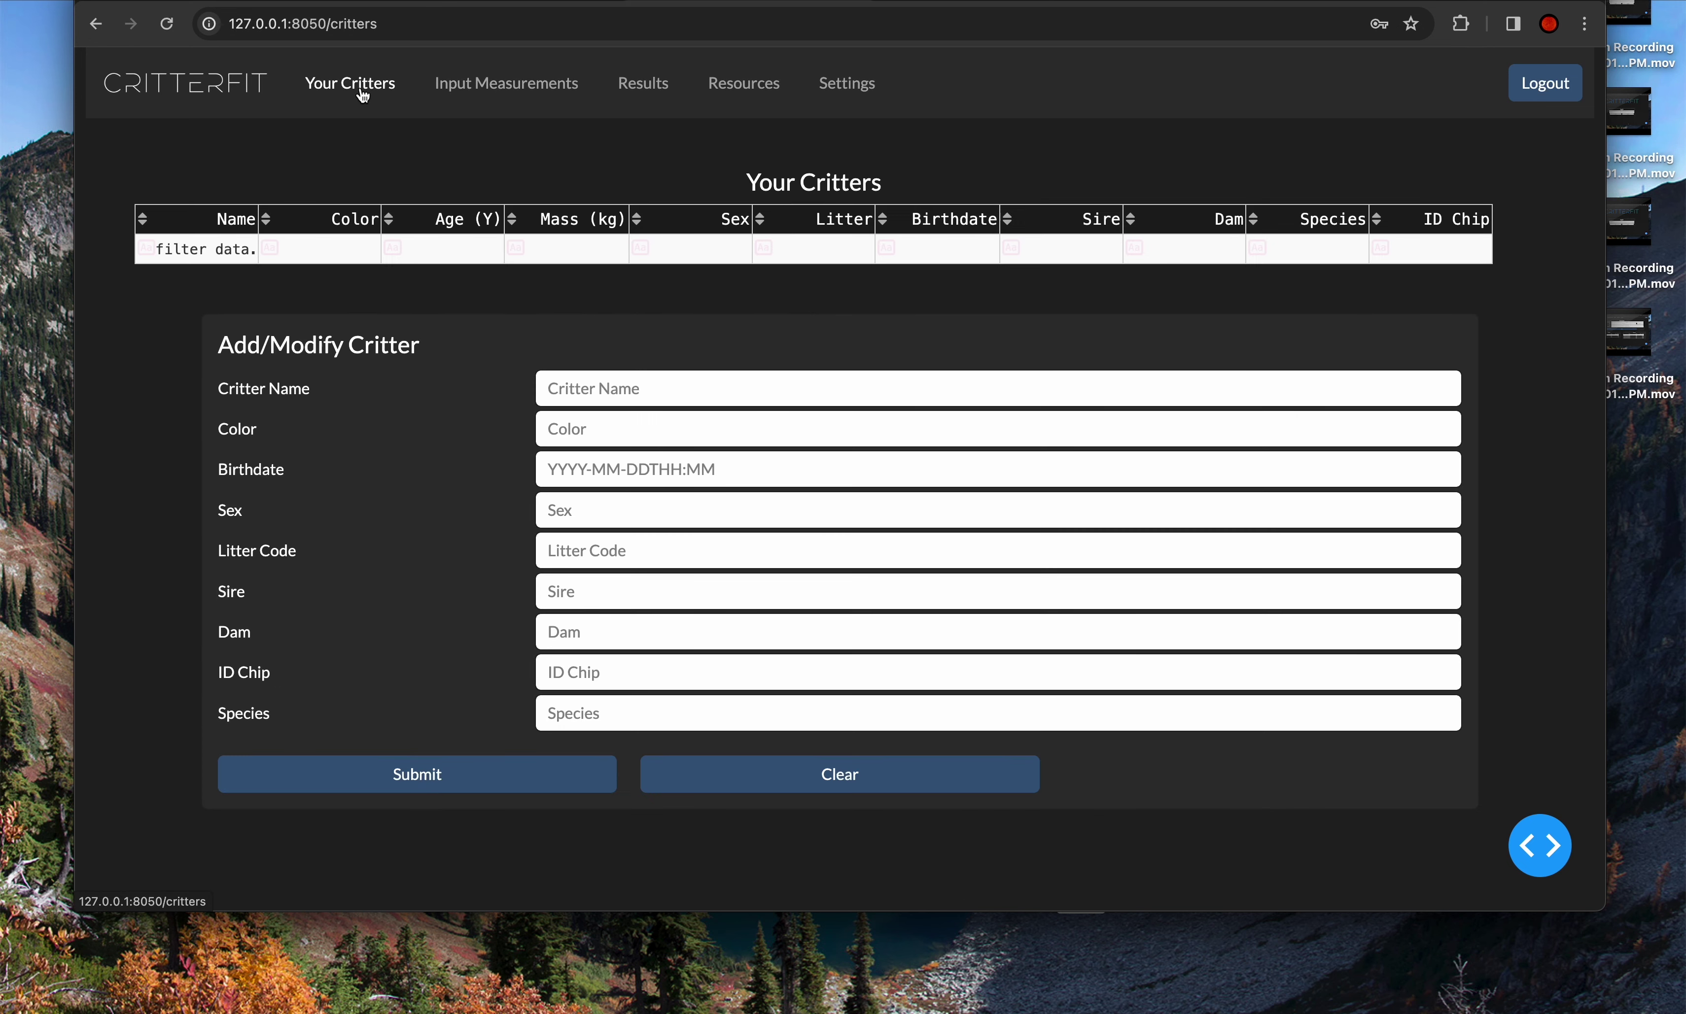